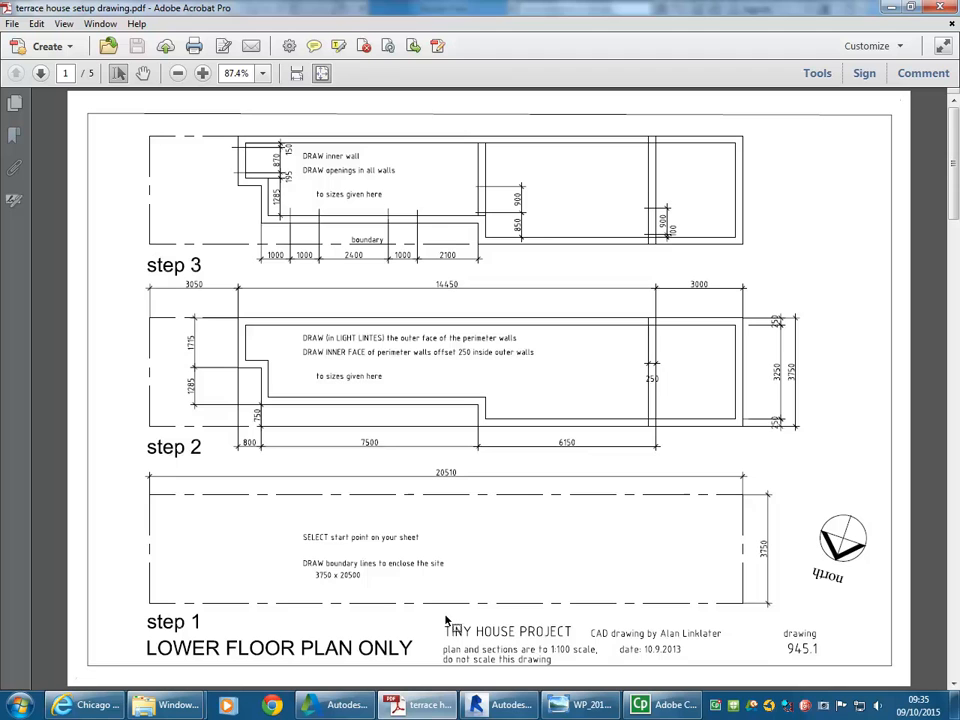
- Switch to Revit, start a new project from the Architectural Template and close the small floating panel over the ground floor plan
mouse_move(488, 707)
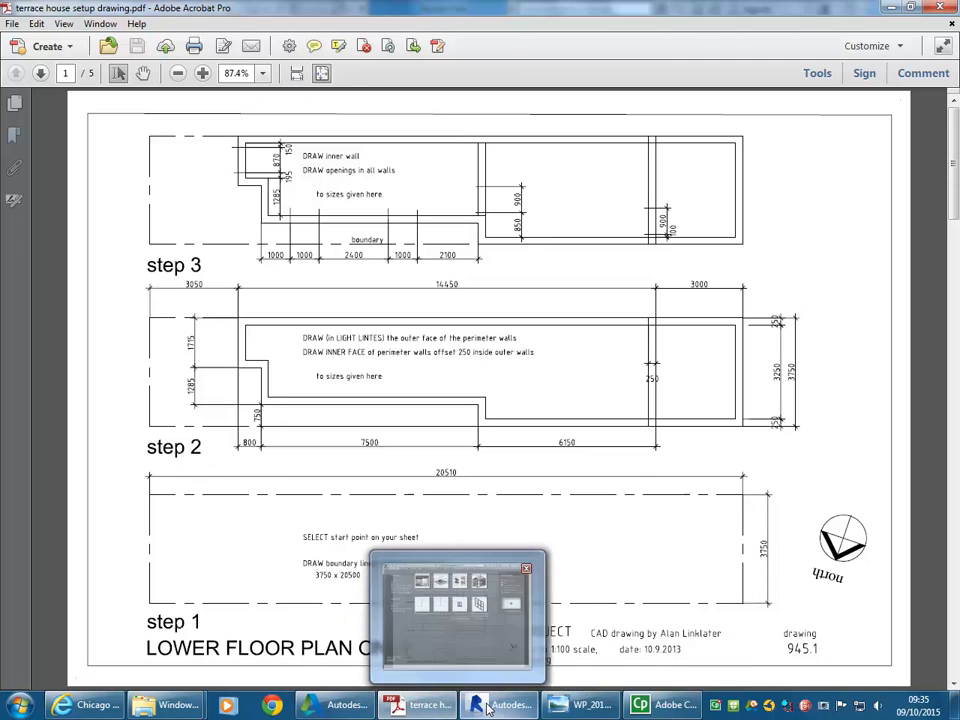
left_click(490, 635)
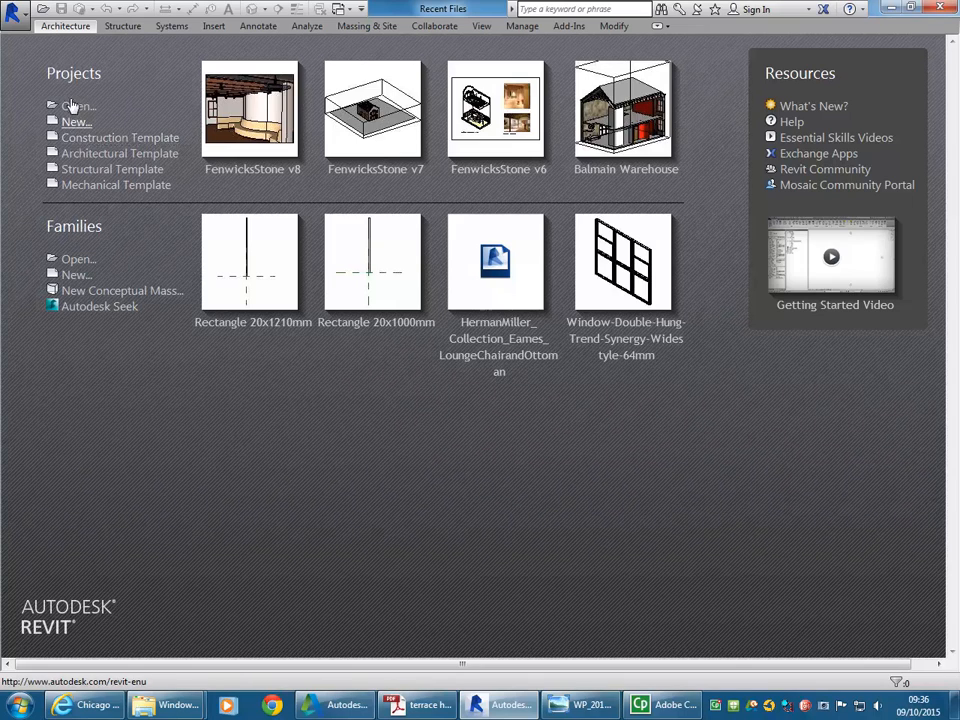
left_click(100, 155)
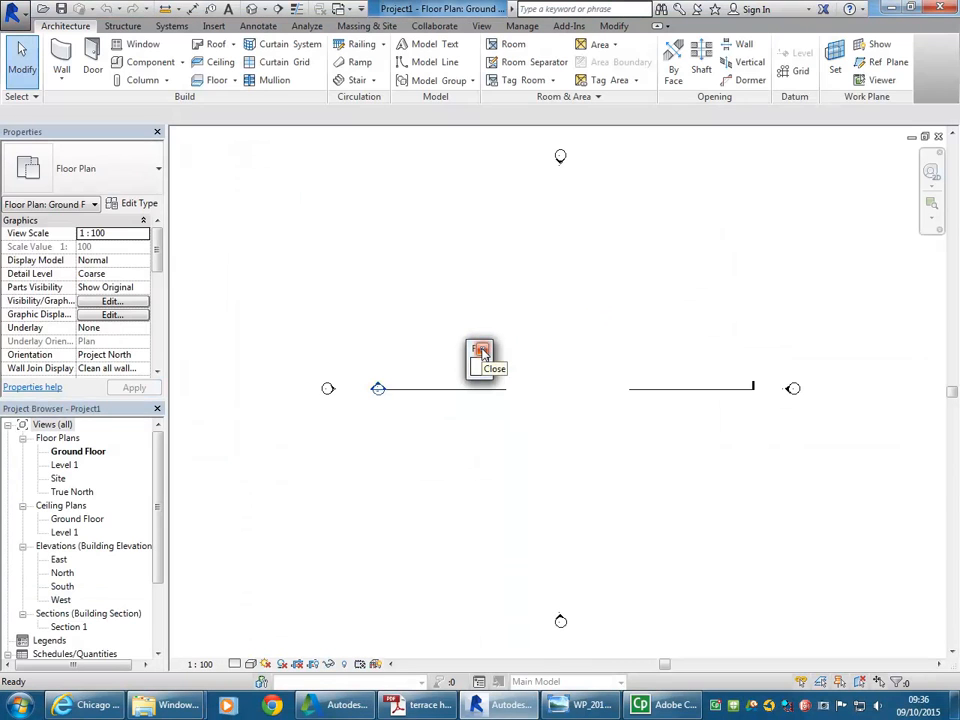
left_click(483, 352)
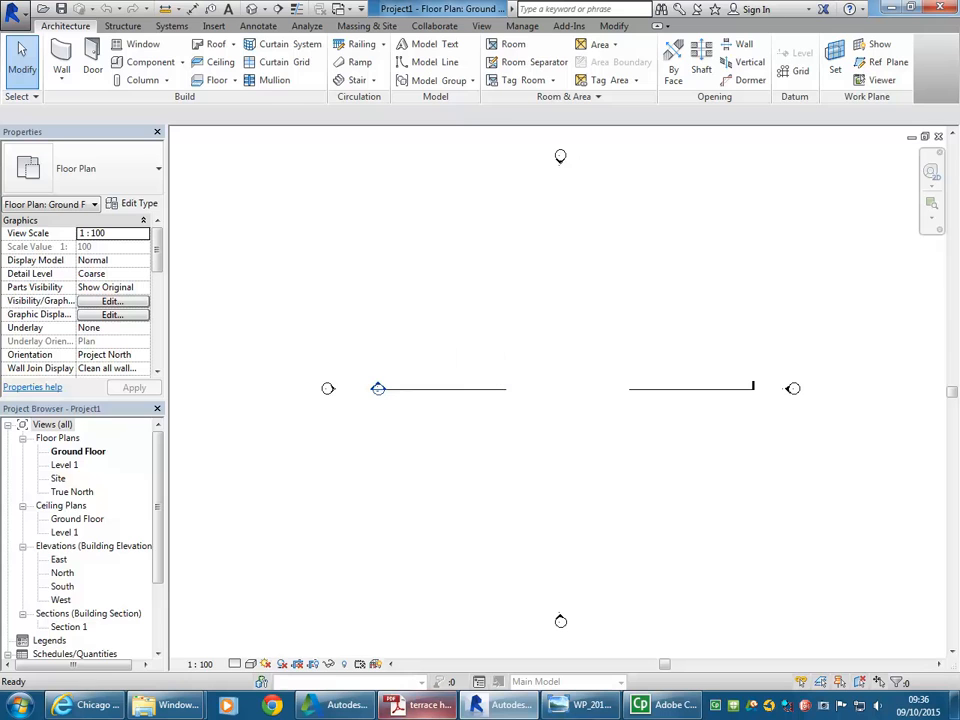
- Check the site boundary dimensions for step 1 in the terrace house setup drawing PDF, then return to Revit
left_click(422, 705)
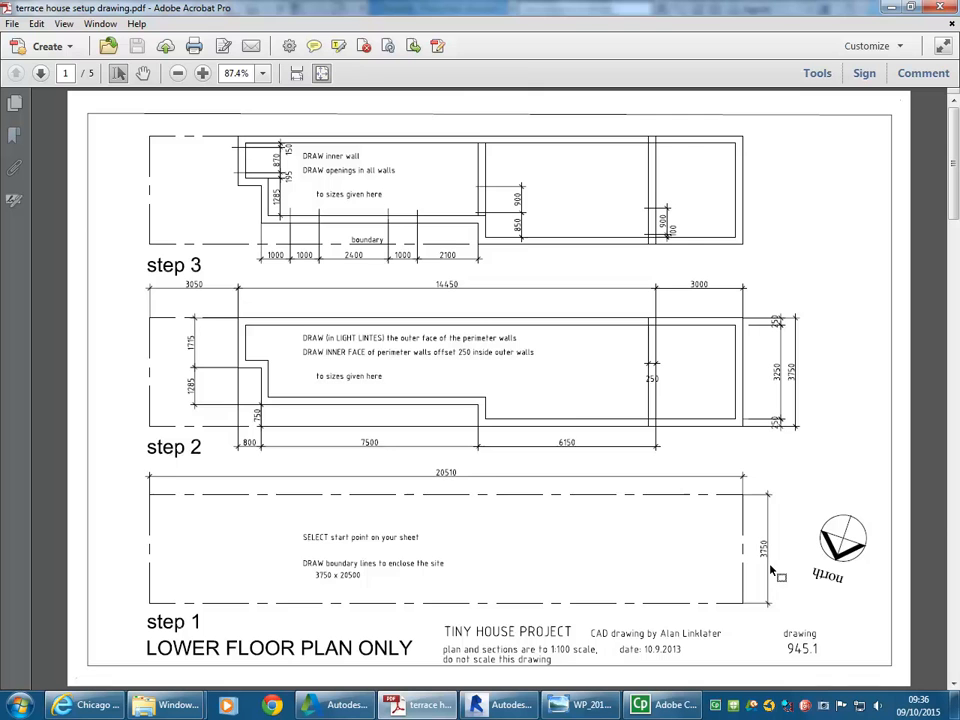
left_click(893, 8)
left_click(425, 708)
left_click(425, 708)
left_click(425, 708)
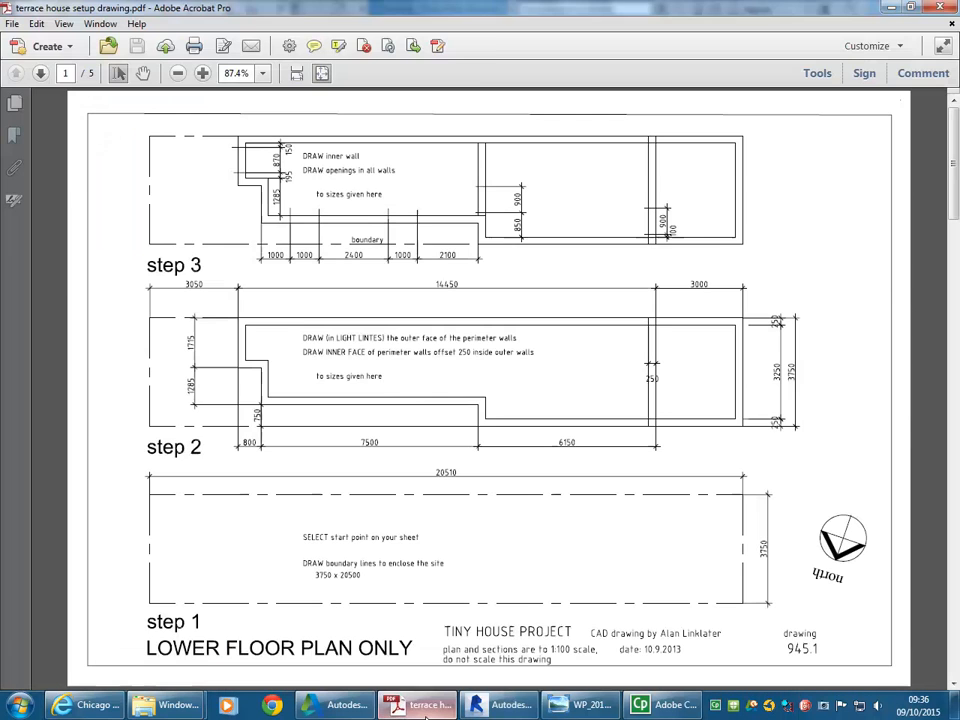
left_click(425, 708)
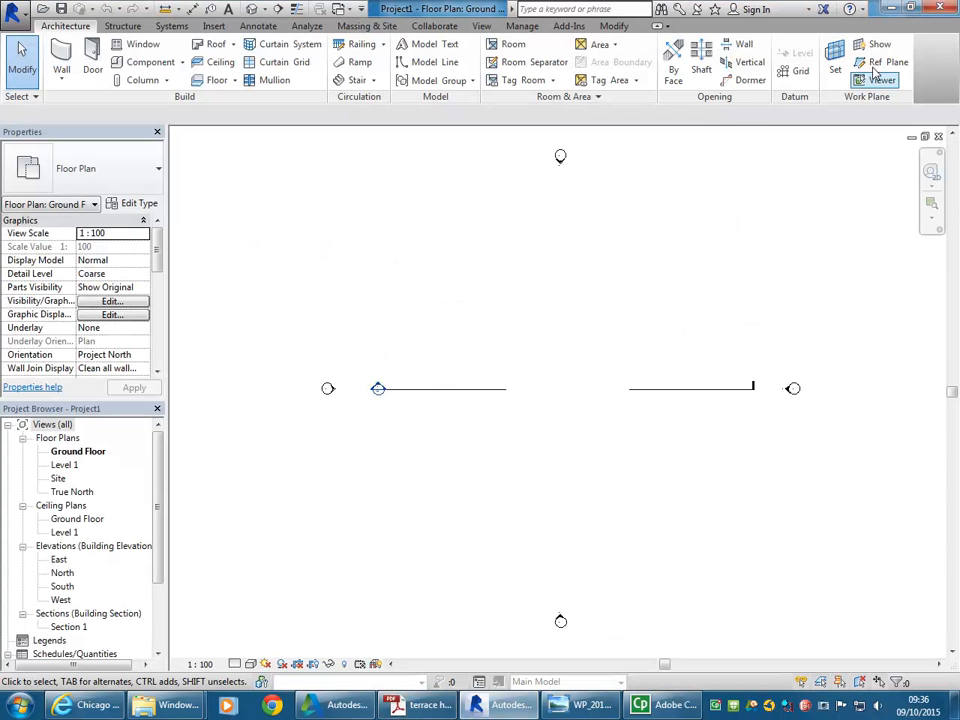
- Draw two vertical reference planes about 27500 mm apart across the section line in the ground floor plan
left_click(881, 63)
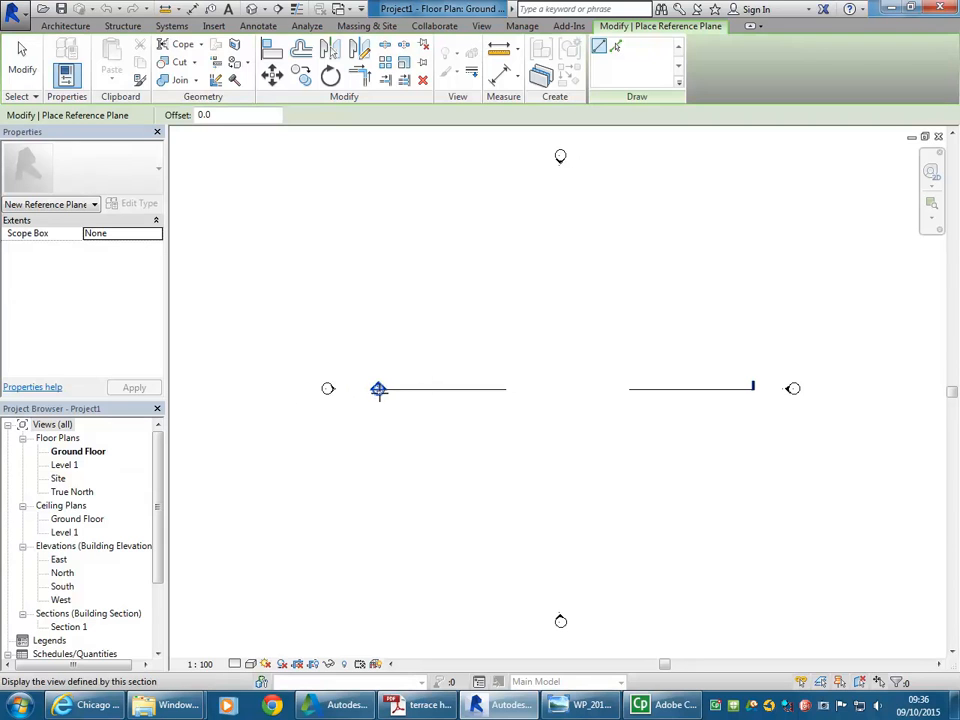
left_click(416, 343)
left_click(416, 438)
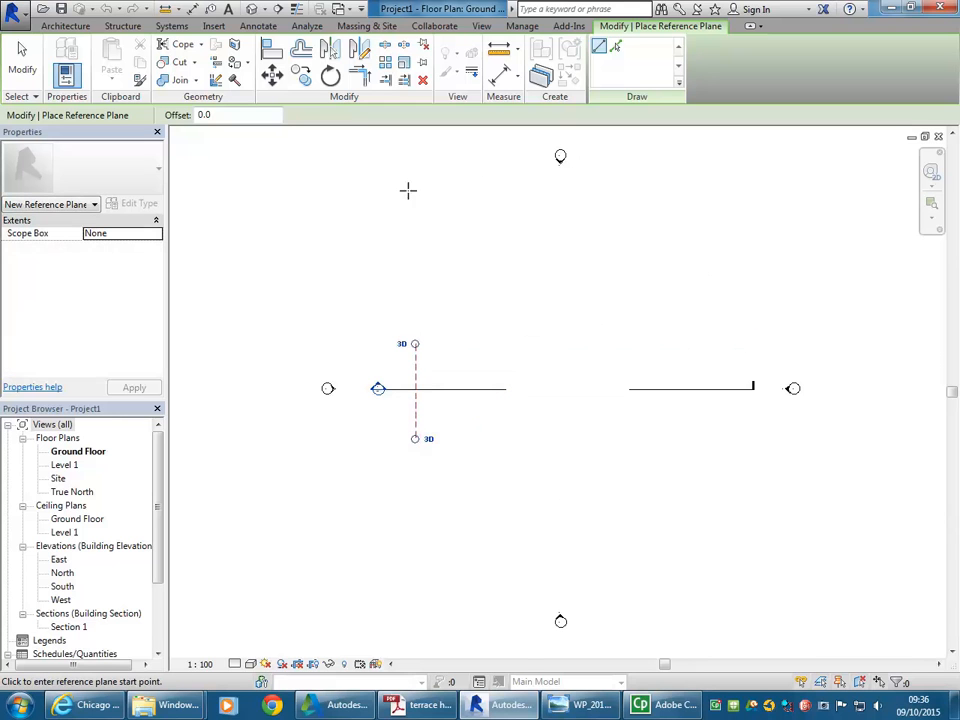
left_click(416, 343)
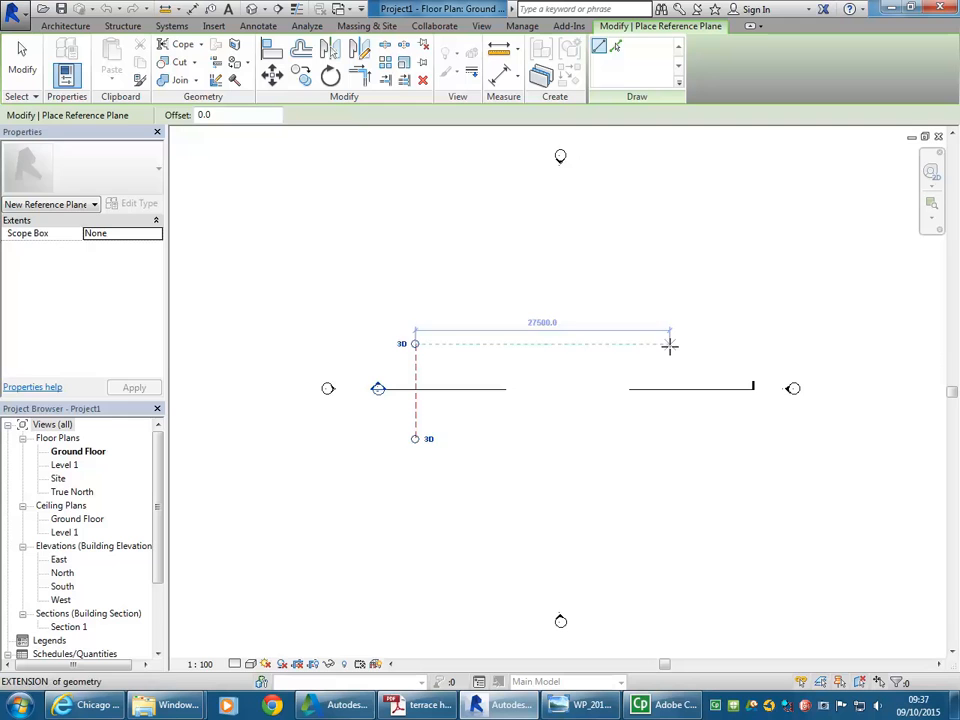
left_click(670, 344)
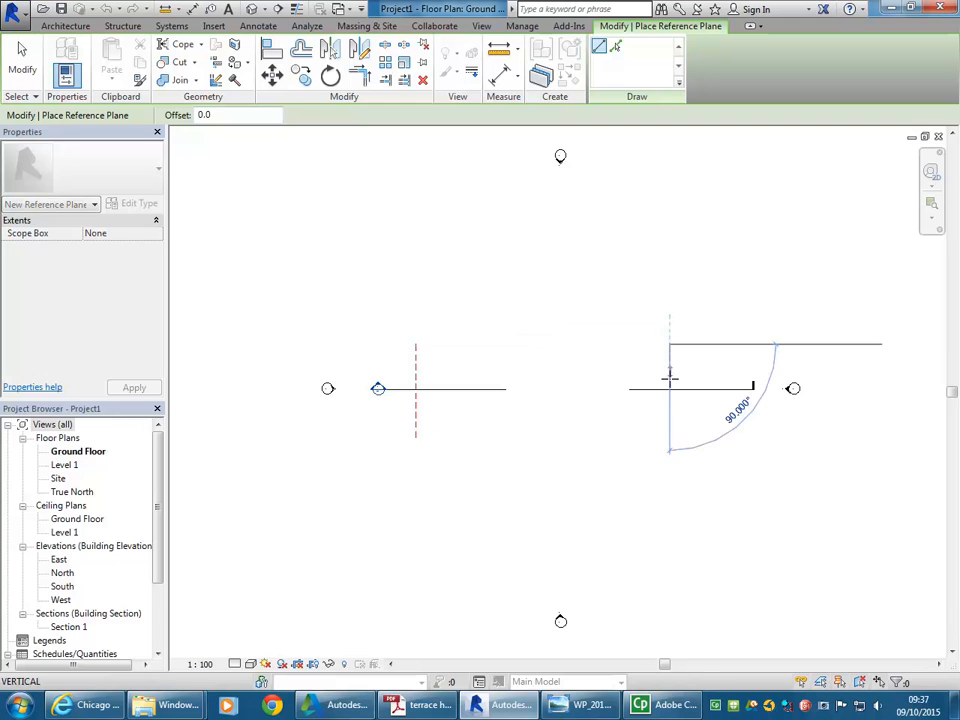
left_click(669, 436)
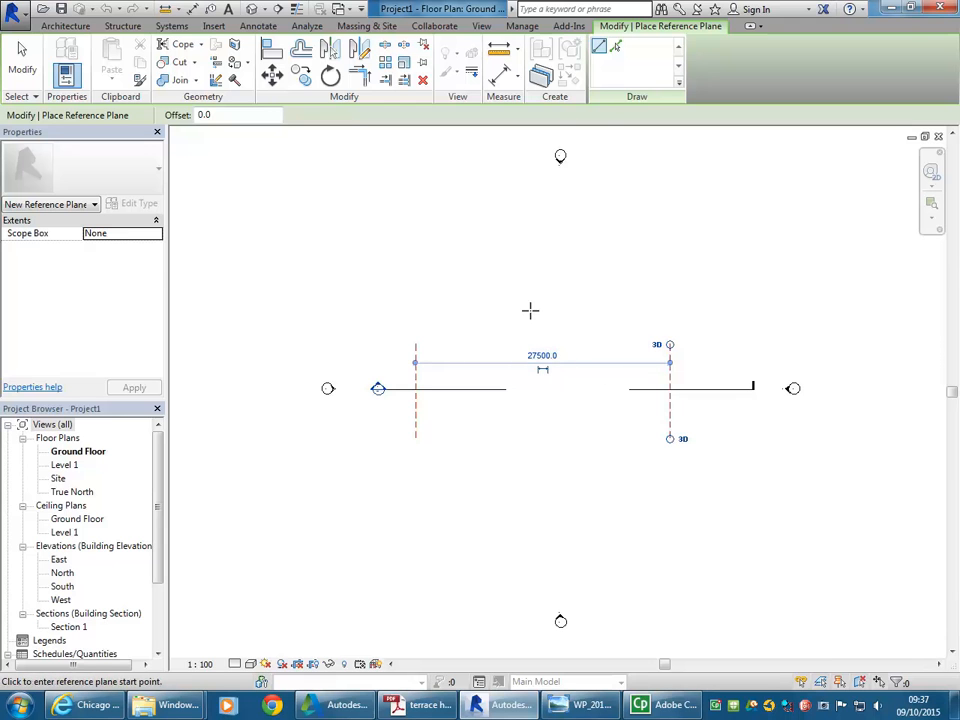
key("Escape")
key("Escape")
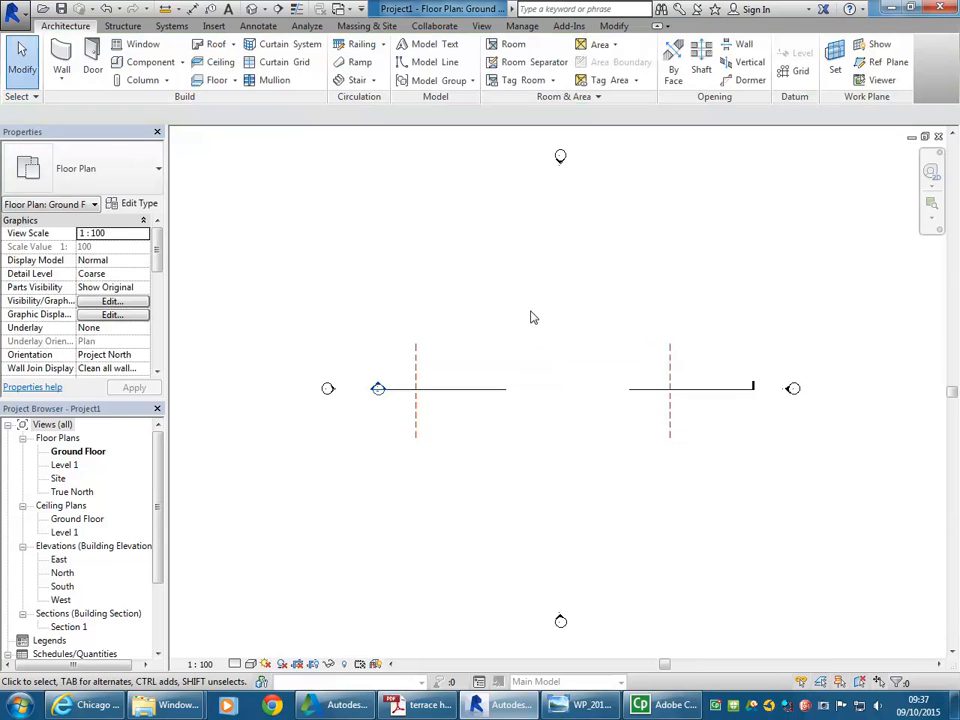
- Set the spacing between the two vertical reference planes to 20510 mm by moving the western one
left_click(416, 375)
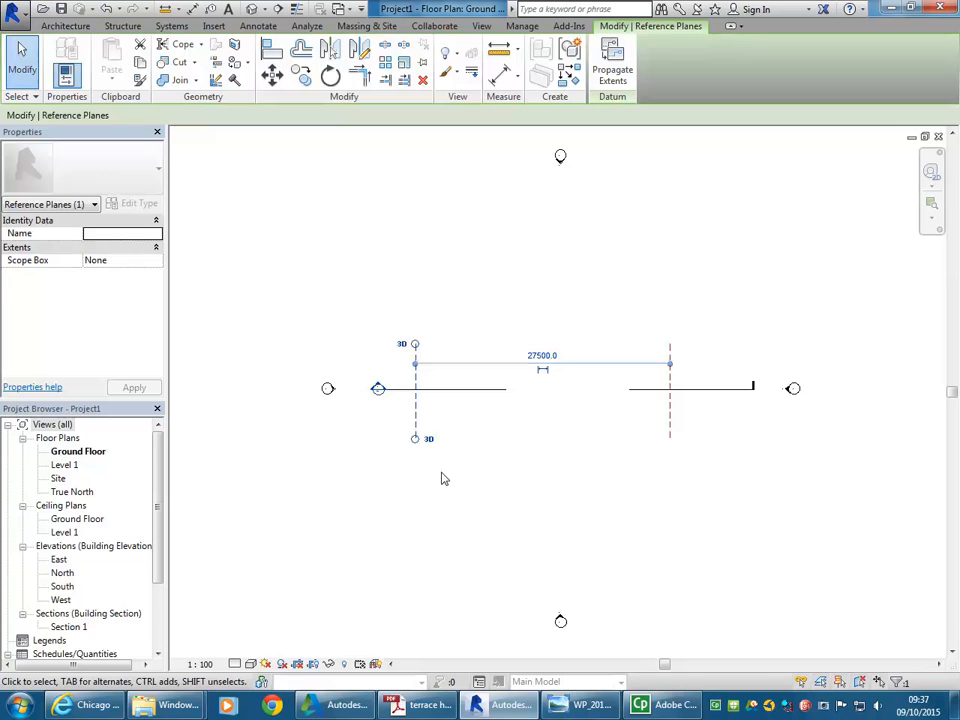
left_click(542, 354)
type("205")
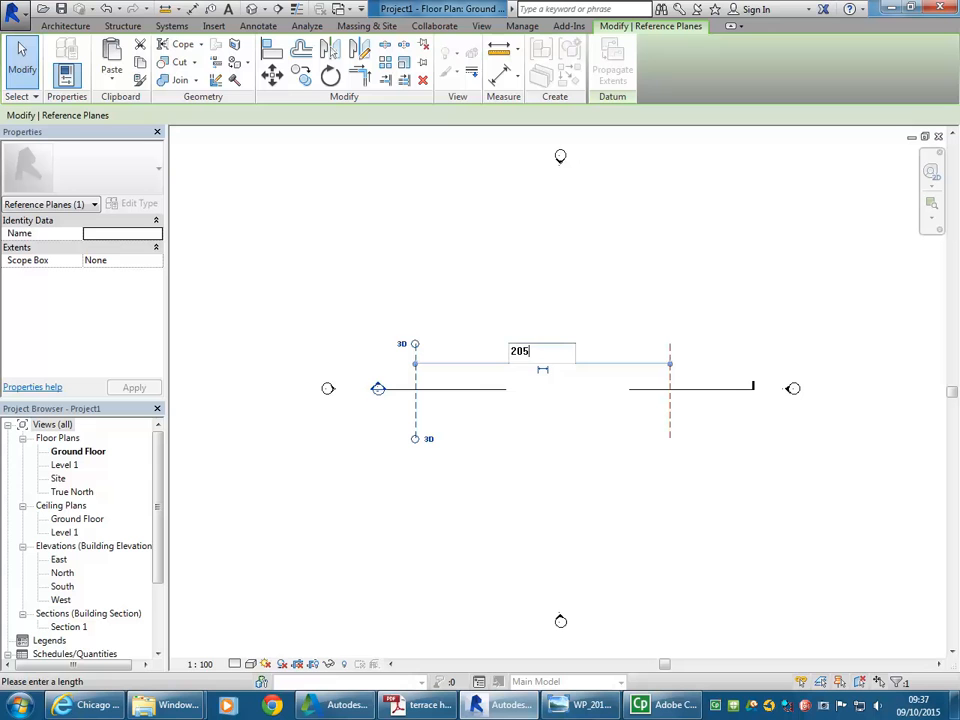
type("10")
key("Return")
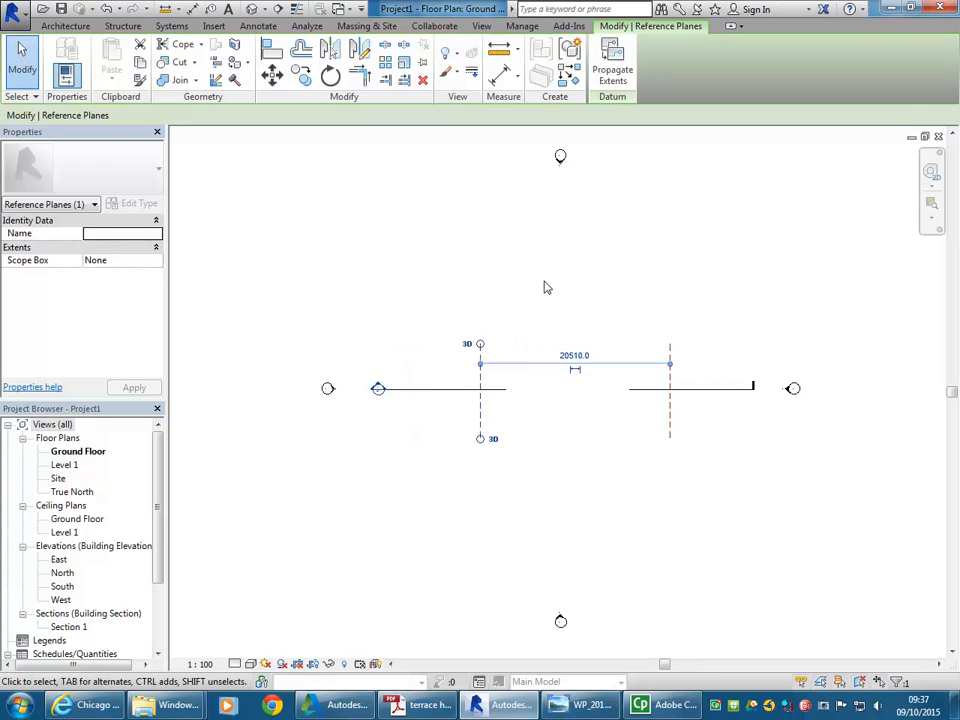
key("Escape")
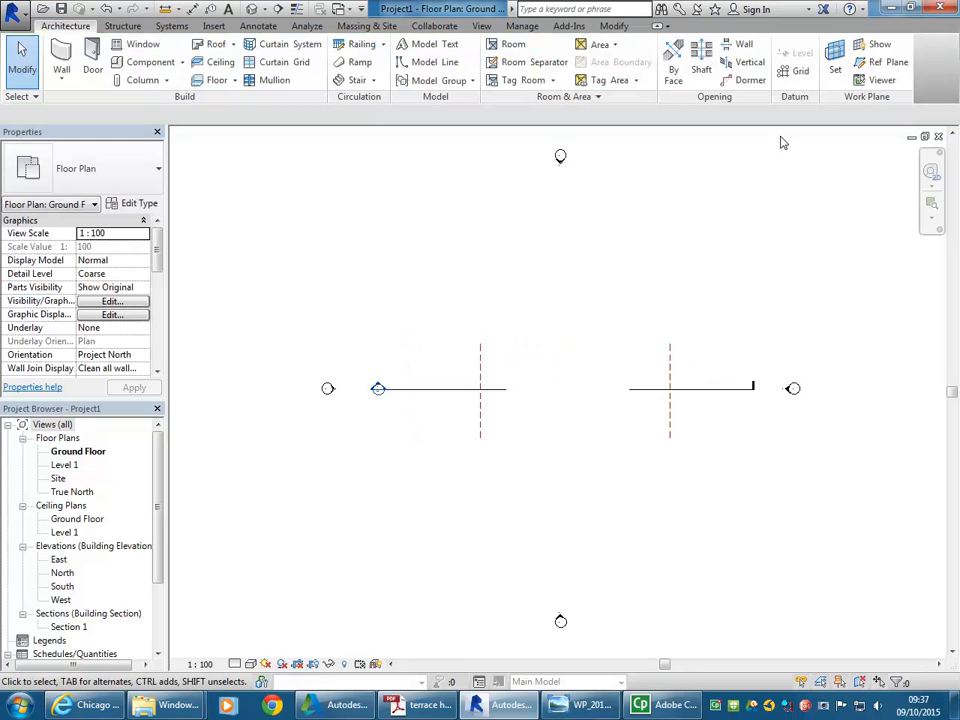
- Draw two horizontal reference planes about 5800 mm apart, crossing both vertical planes above and below the section line
left_click(880, 62)
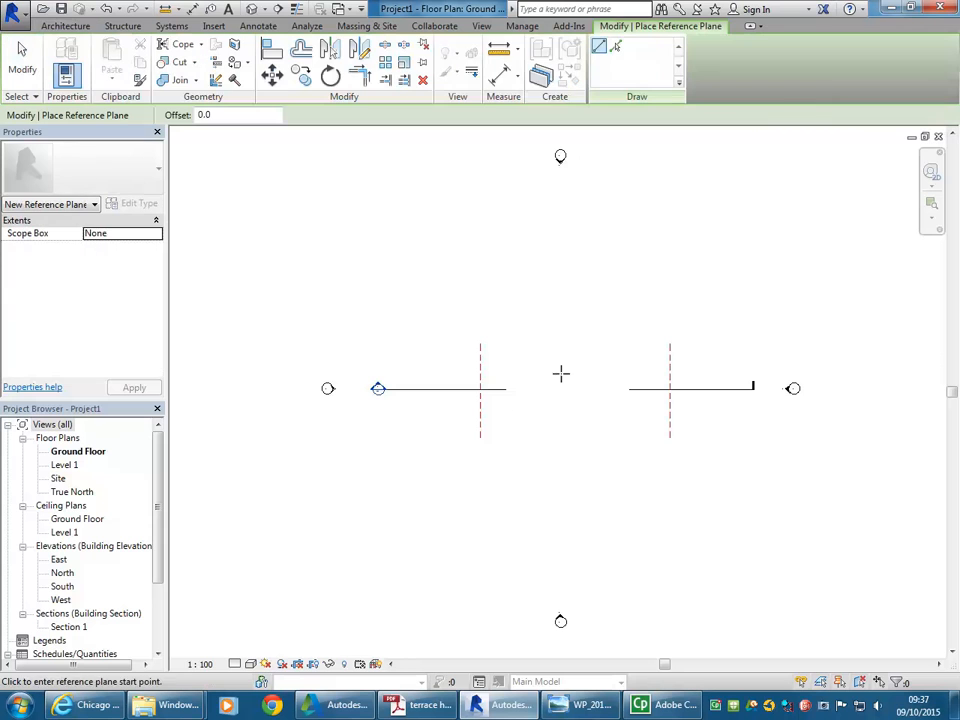
left_click(458, 412)
left_click(685, 412)
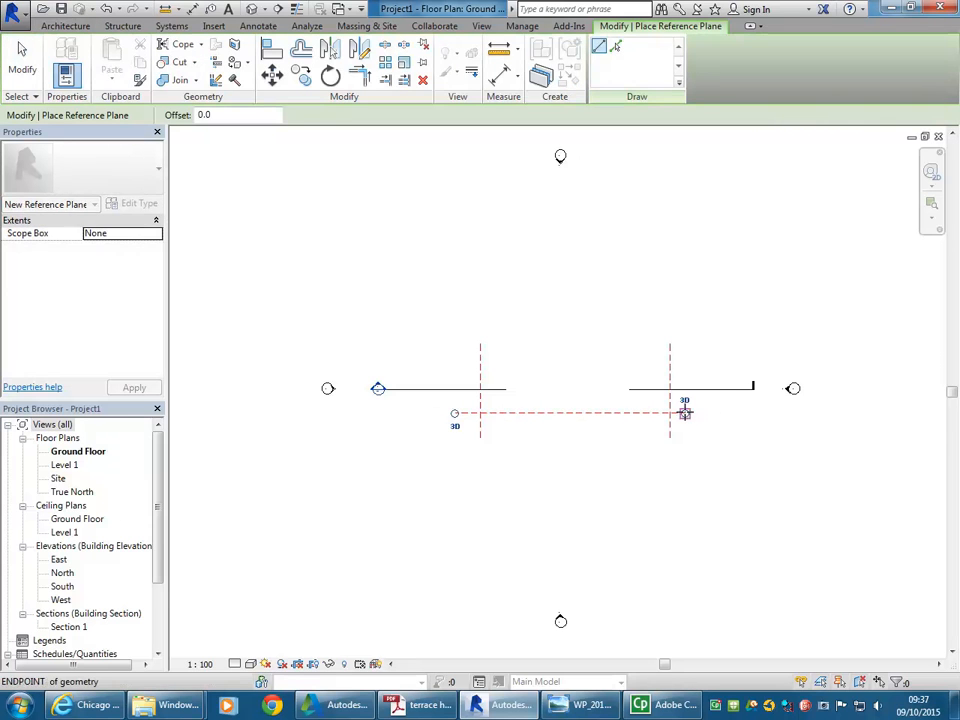
left_click(426, 358)
left_click(685, 358)
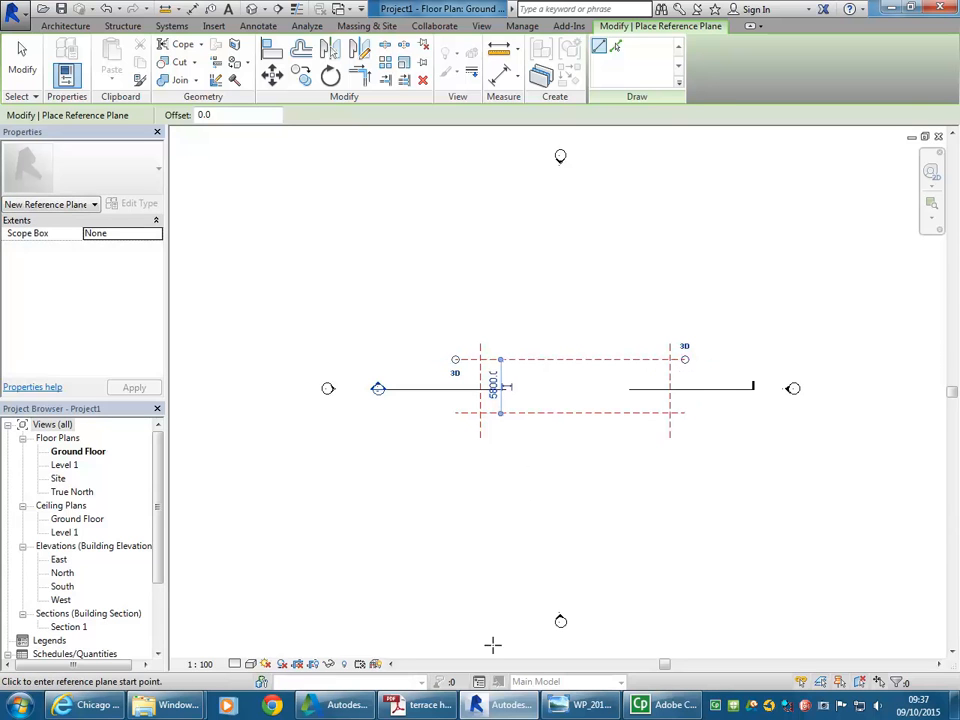
- Recheck the site width in the PDF and set the spacing between the horizontal reference planes to 3750 mm, moving the upper one
left_click(407, 706)
left_click(503, 705)
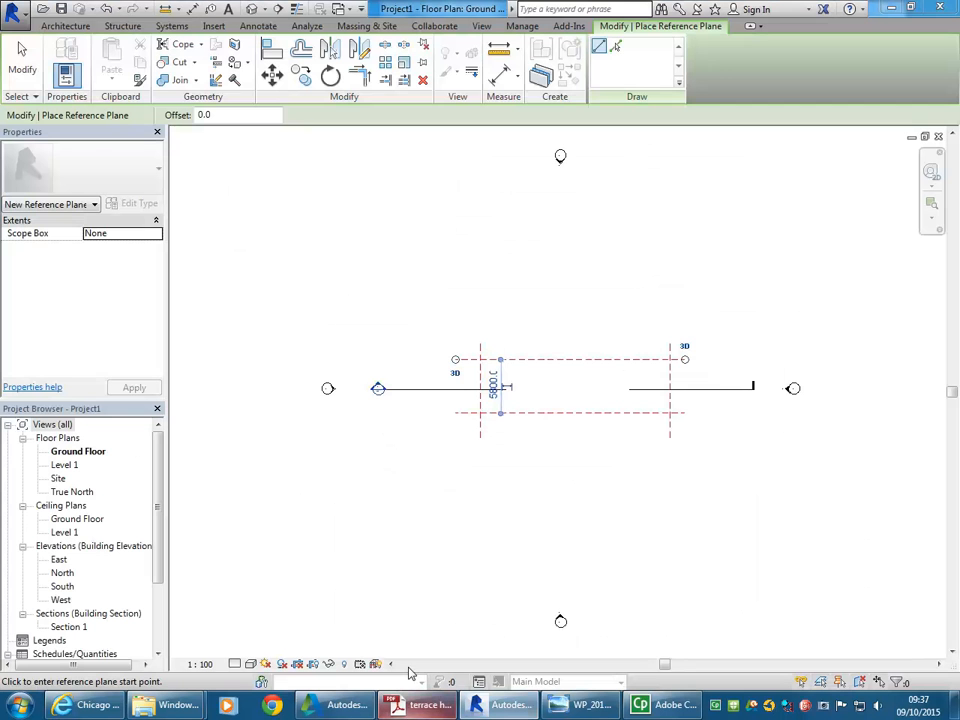
left_click(494, 388)
key("Escape")
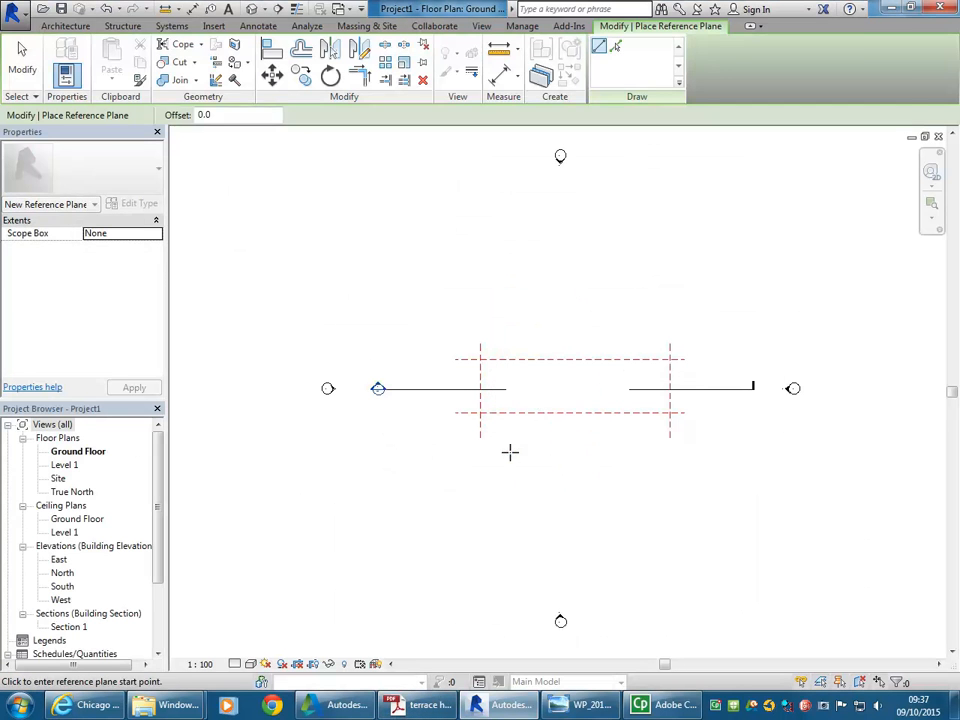
key("Escape")
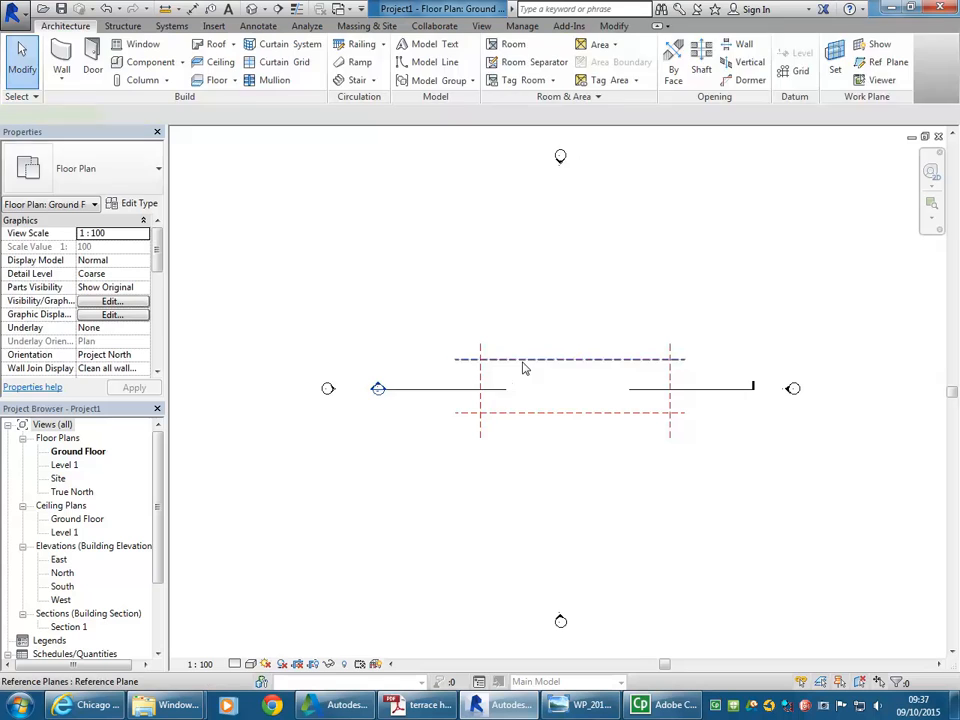
left_click(522, 360)
left_click(492, 386)
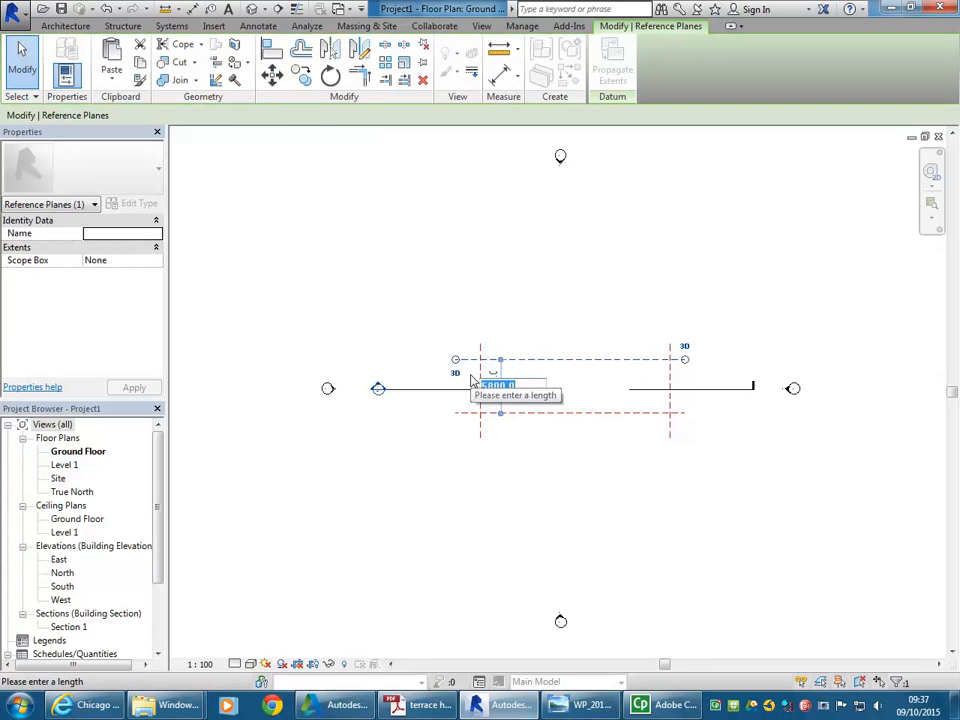
type("3750")
key("Return")
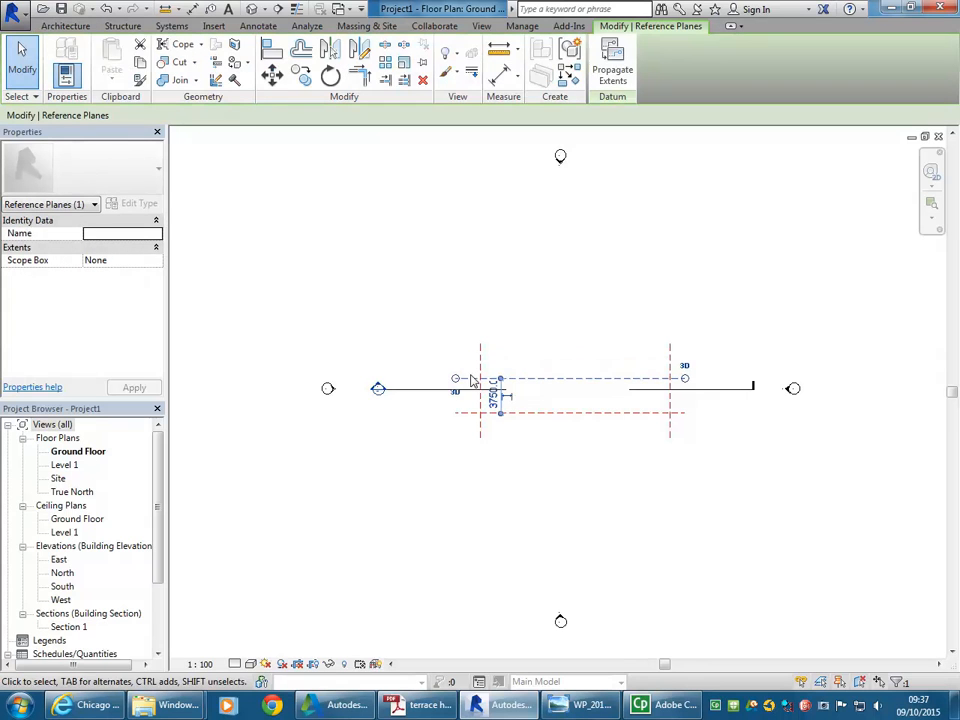
left_click(492, 473)
- Shorten the upper ends of both vertical reference planes to just above the upper horizontal plane, aligned with each other
scroll(576, 406, "up", 1)
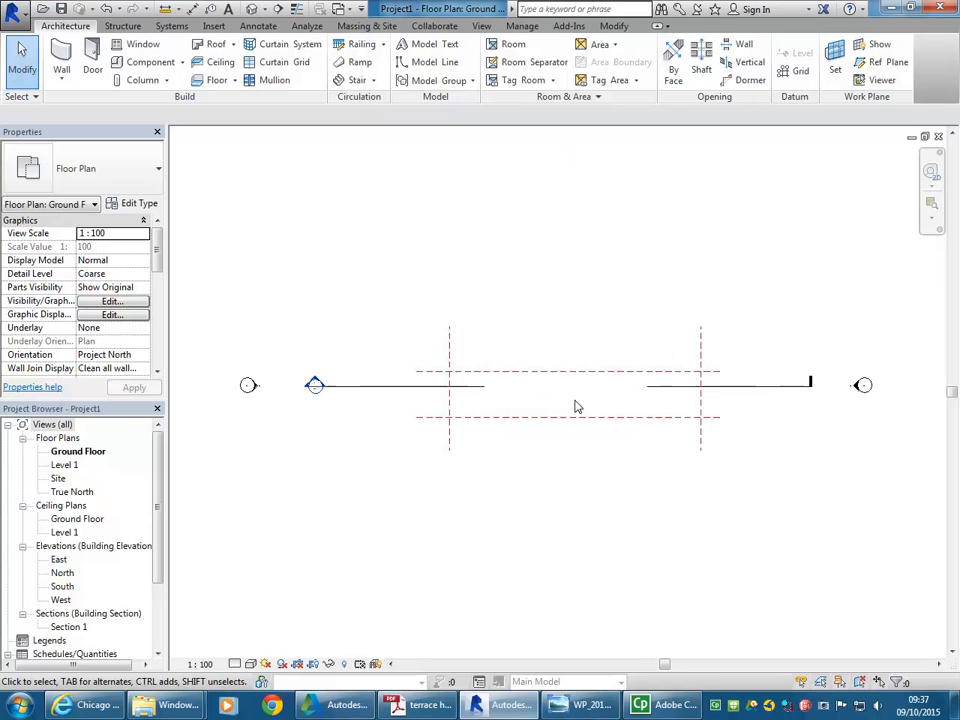
scroll(576, 406, "up", 1)
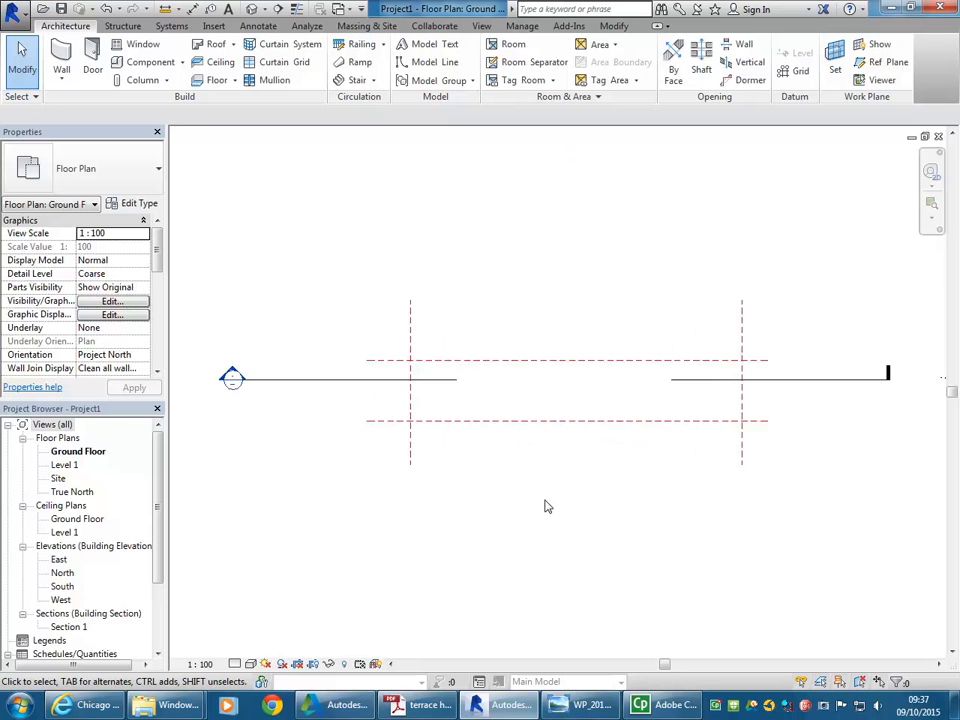
left_click(411, 325)
scroll(410, 304, "up", 2)
left_click_drag(403, 372, 404, 372)
scroll(538, 345, "down", 1)
middle_click_drag(538, 345, 419, 312)
left_click(769, 297)
left_click_drag(768, 284, 765, 332)
- Shorten the lower ends of both vertical reference planes to just below the lower horizontal plane, aligned with each other
left_click(327, 496)
left_click_drag(327, 497, 327, 464)
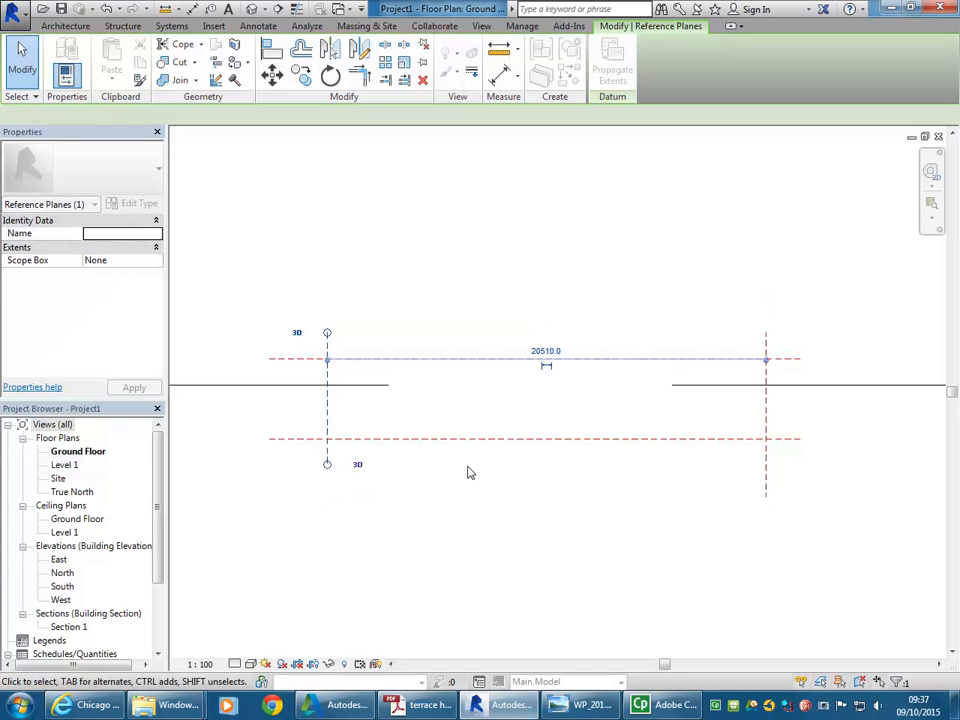
left_click(764, 492)
left_click_drag(760, 474, 760, 460)
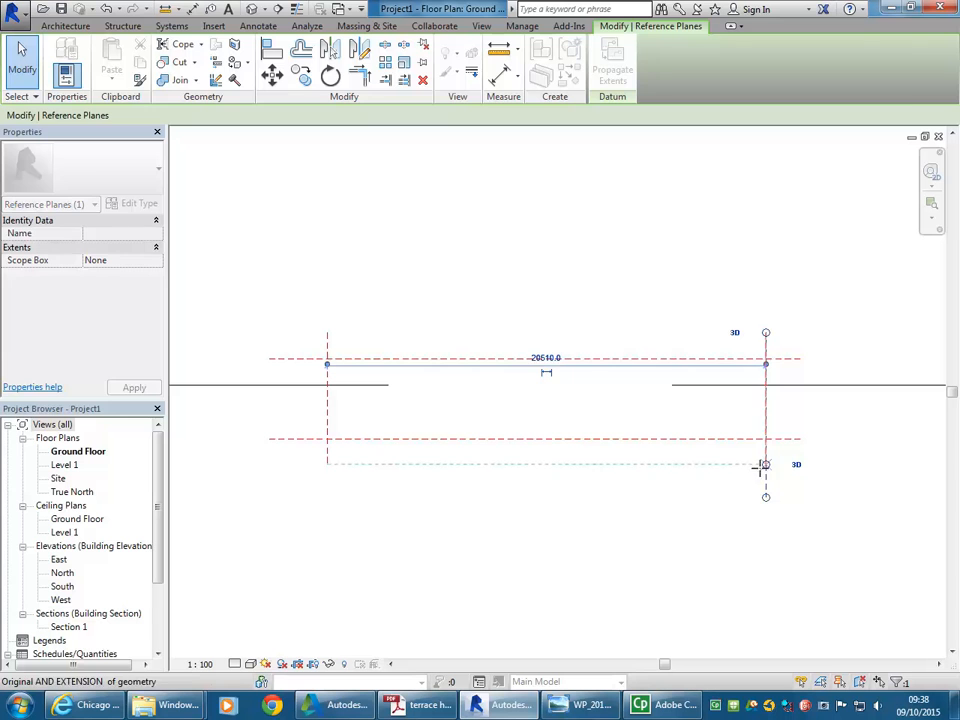
left_click(578, 536)
- Select all four reference planes without the section line and nudge them slightly upward around the section line
scroll(418, 496, "down", 3)
middle_click_drag(418, 496, 465, 428)
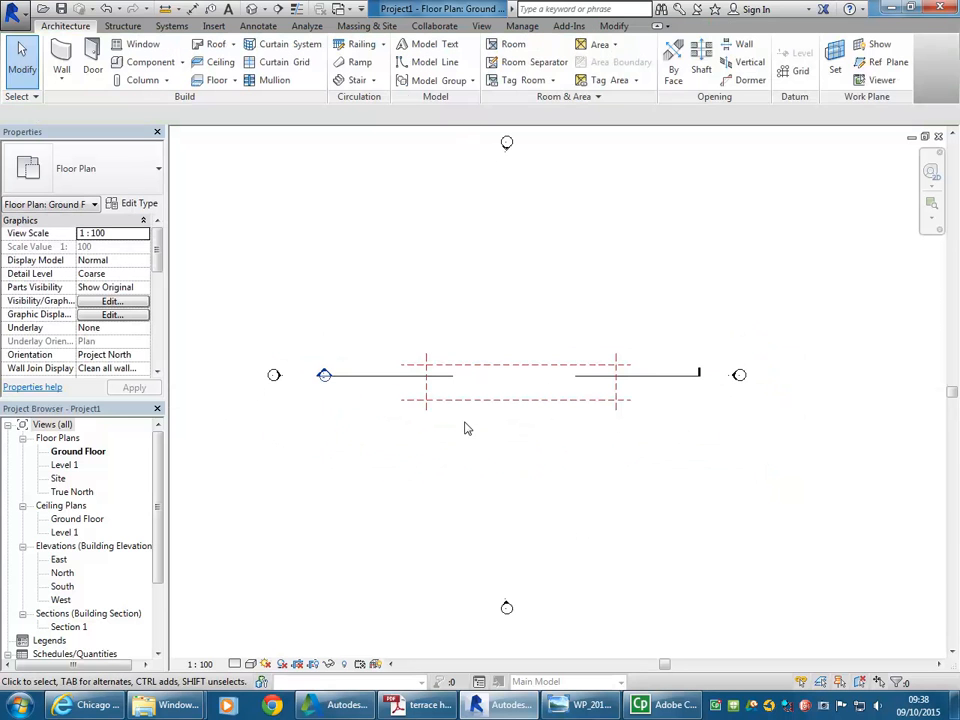
left_click_drag(375, 318, 662, 470)
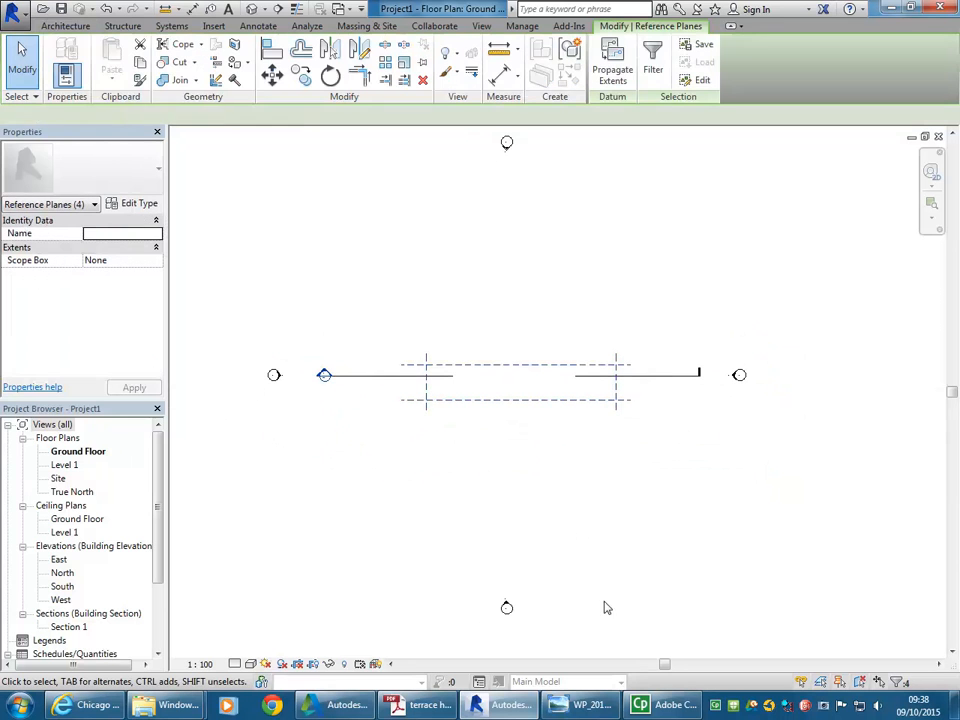
left_click_drag(367, 320, 655, 460)
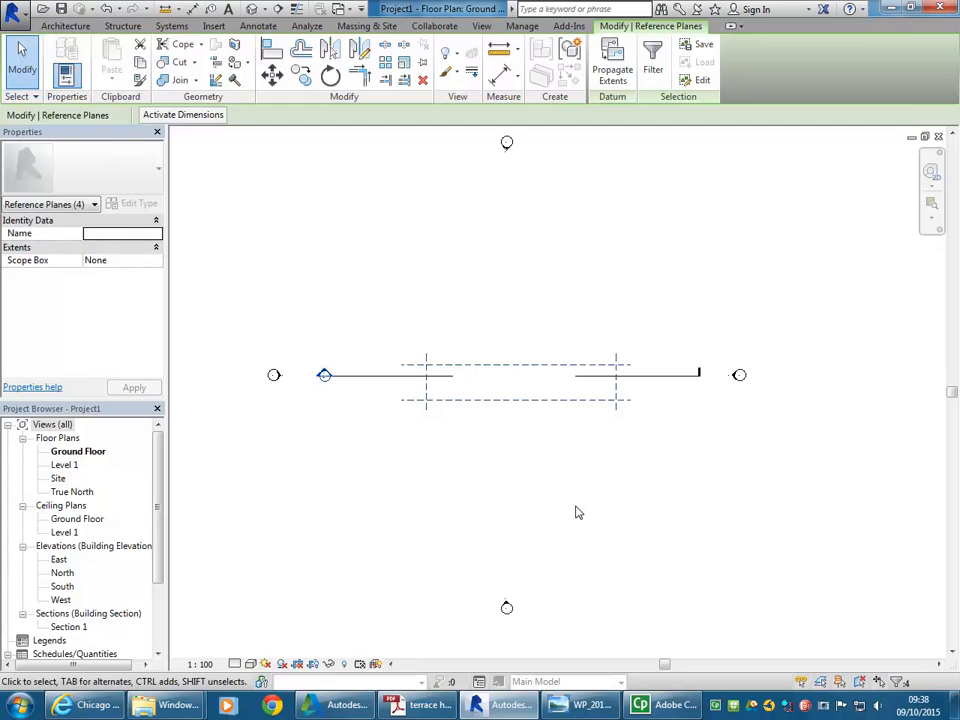
left_click_drag(360, 310, 647, 451)
left_click_drag(654, 326, 390, 425)
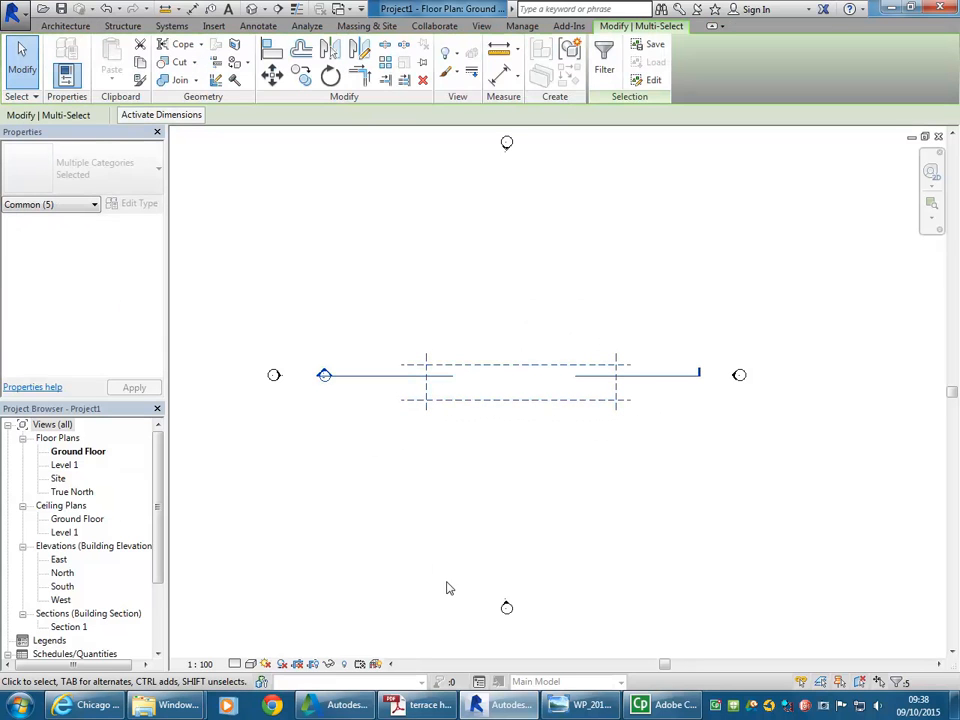
left_click_drag(386, 323, 673, 453)
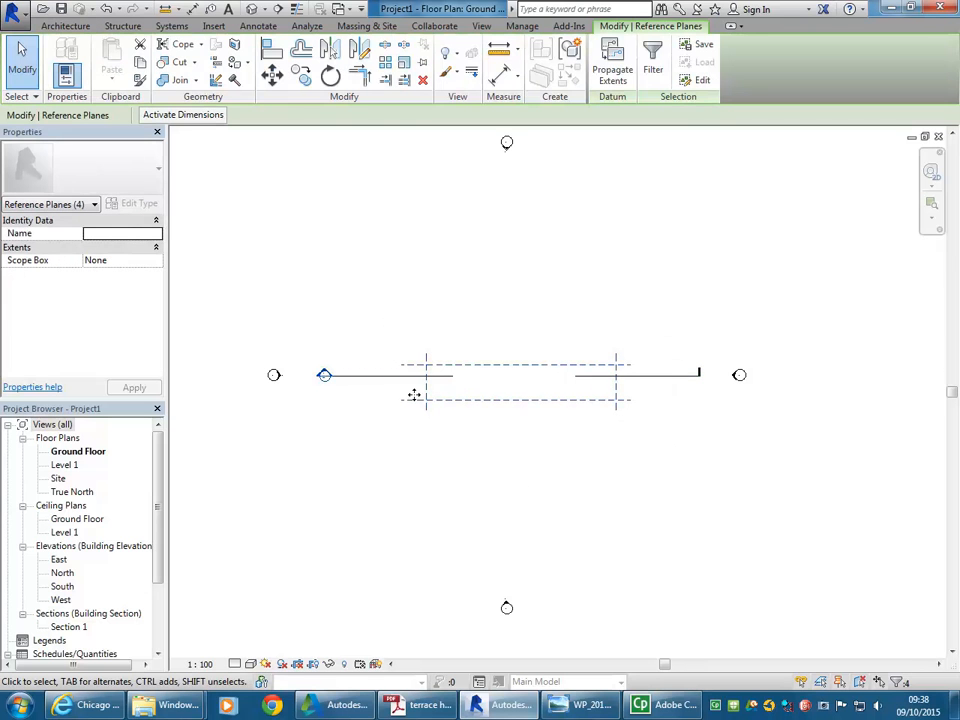
key("Up")
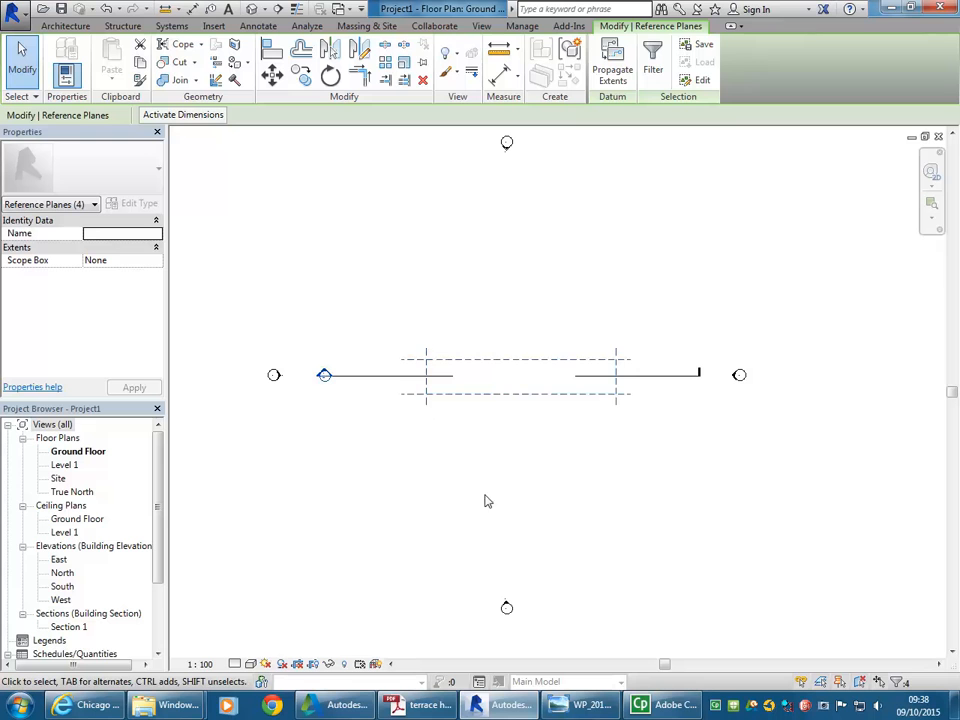
- Nudge the four selected reference planes slightly up and to the left around the section line, and deselect them
key("Up")
key("Left")
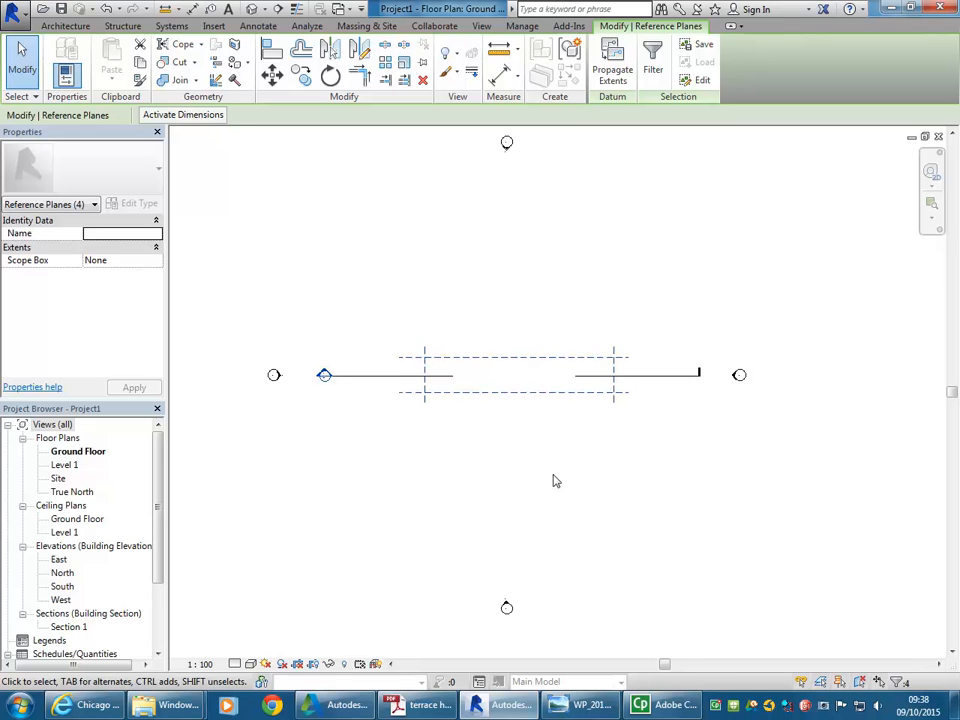
key("Escape")
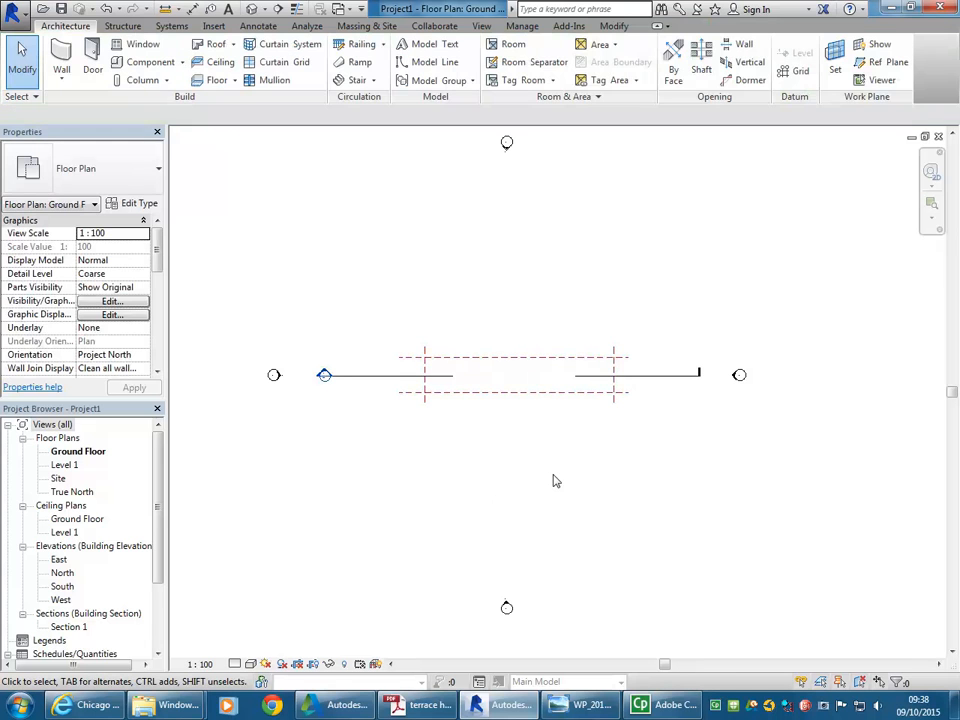
- Move the north and south elevation markers inward, close to the horizontal reference planes
scroll(470, 235, "down", 1)
left_click_drag(480, 133, 566, 232)
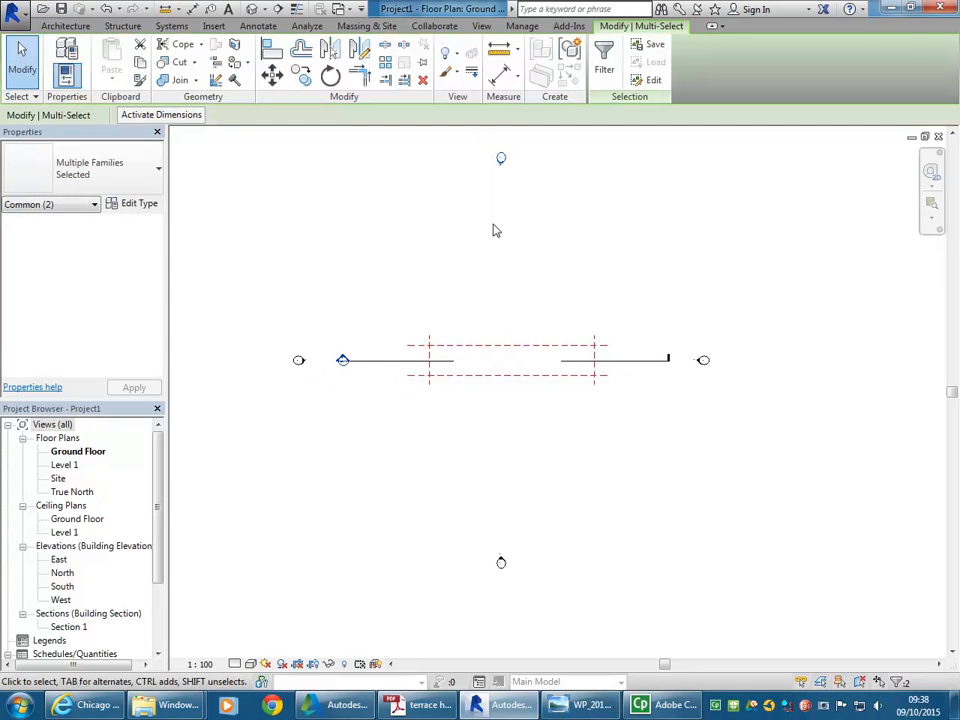
mouse_move(476, 146)
left_mouse_down()
mouse_move(540, 213)
mouse_move(517, 196)
left_mouse_up()
left_click_drag(501, 157, 501, 308)
left_click_drag(463, 525, 538, 606)
left_click_drag(501, 563, 500, 403)
- Shorten both ends of the section line and narrow its view extents to just outside the vertical reference planes
left_click(375, 365)
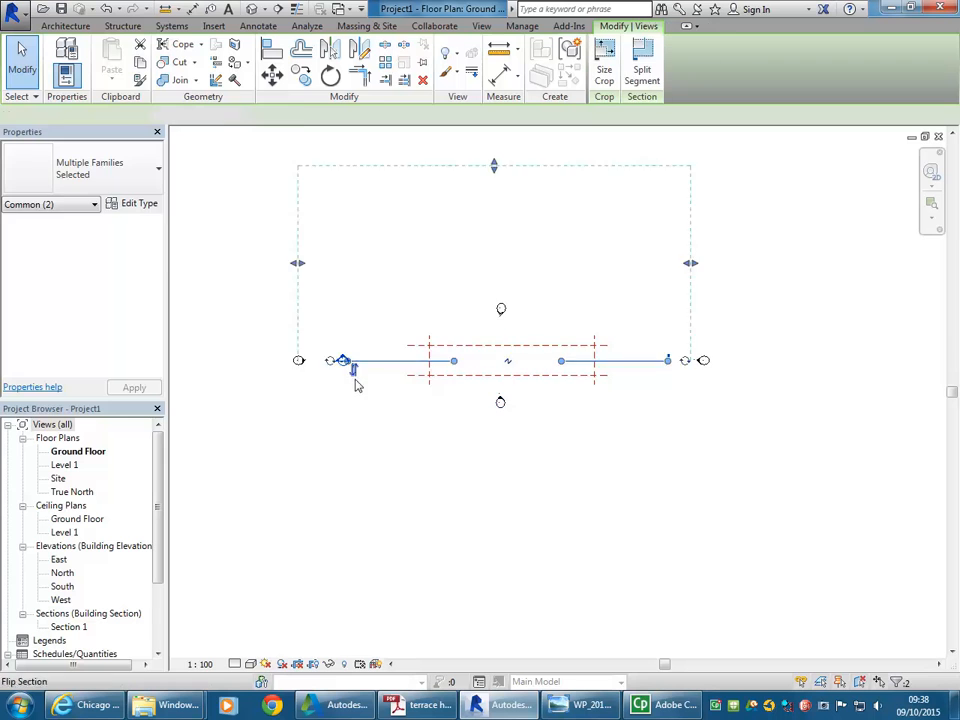
scroll(406, 361, "up", 2)
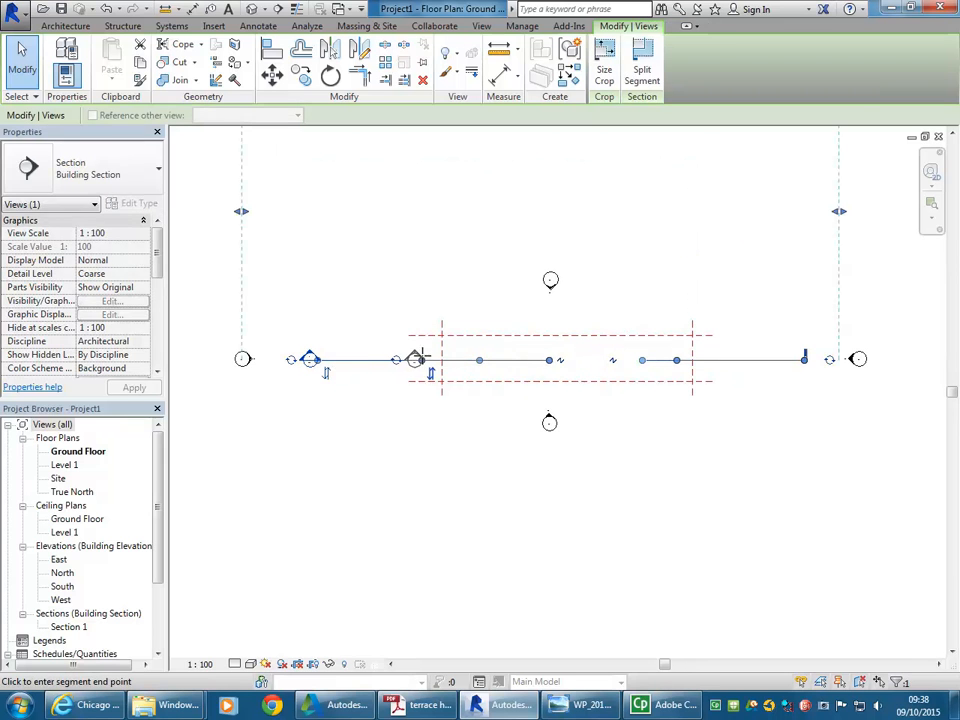
left_click_drag(320, 360, 424, 360)
left_click_drag(803, 358, 707, 360)
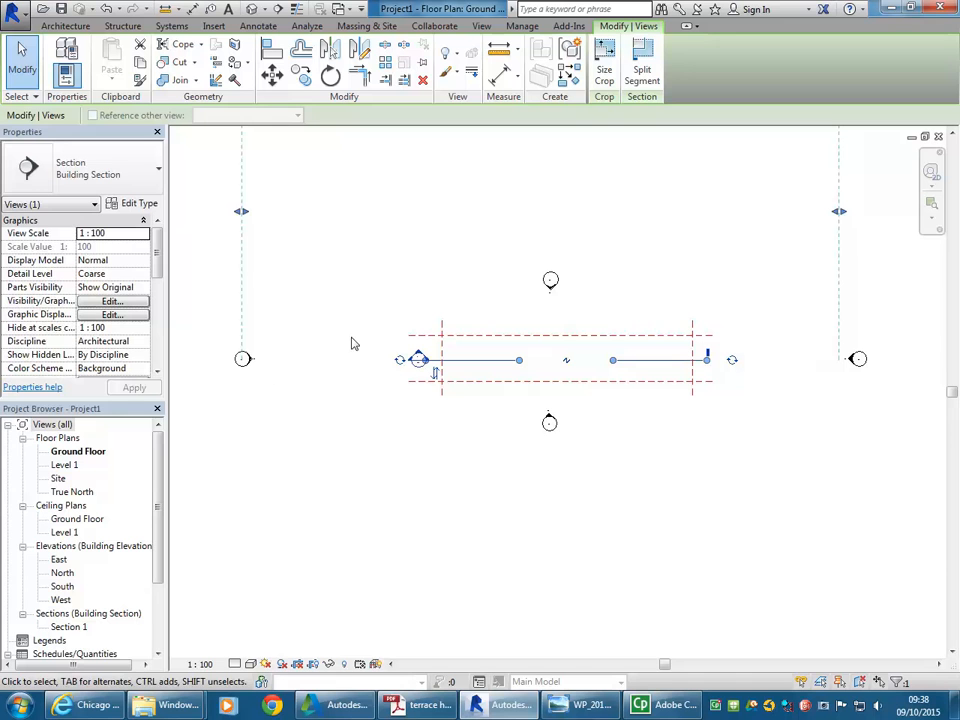
left_click_drag(241, 211, 405, 211)
mouse_move(837, 215)
left_mouse_down()
mouse_move(699, 227)
mouse_move(707, 228)
left_mouse_up()
- Move the west and east elevation markers inward, just beyond the two ends of the section line
mouse_move(189, 315)
left_mouse_down()
mouse_move(272, 392)
mouse_move(375, 364)
left_mouse_up()
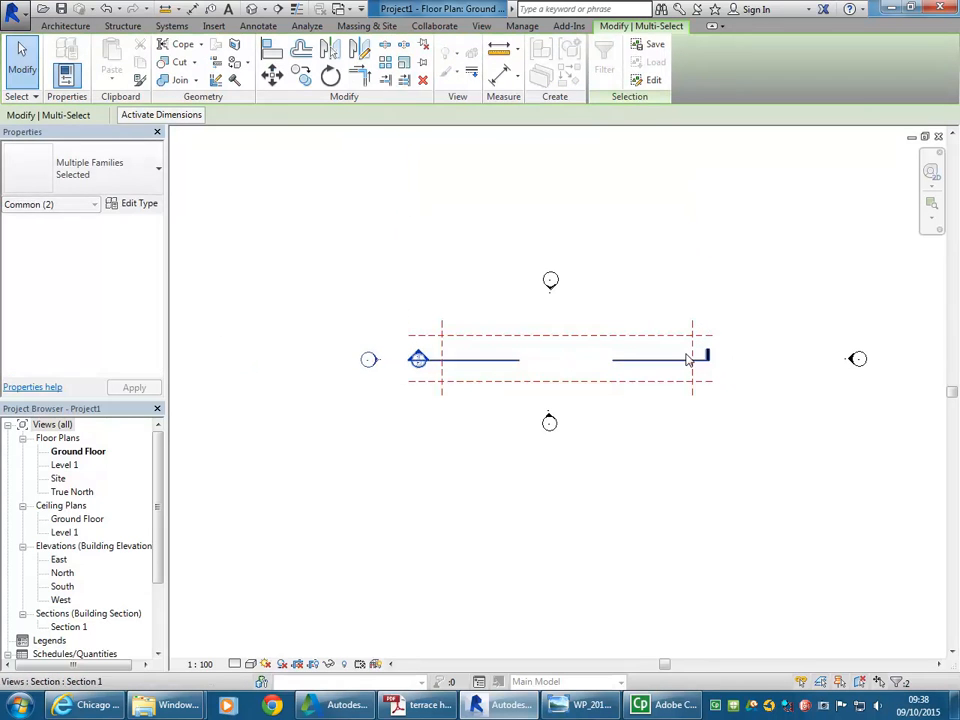
left_click_drag(786, 322, 921, 414)
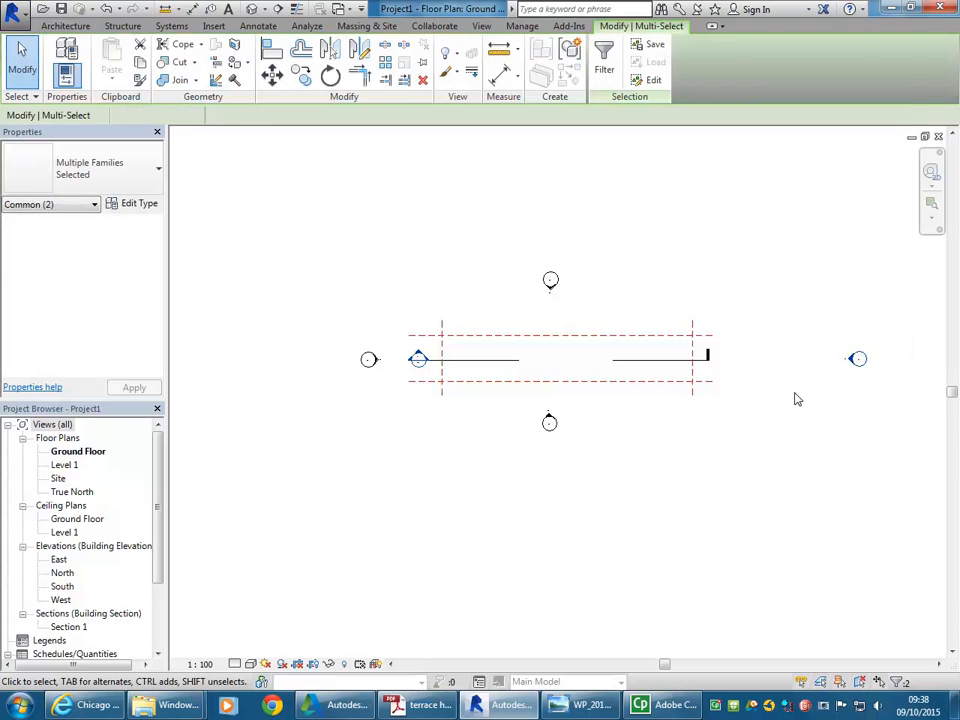
left_click(583, 358)
left_click(478, 337)
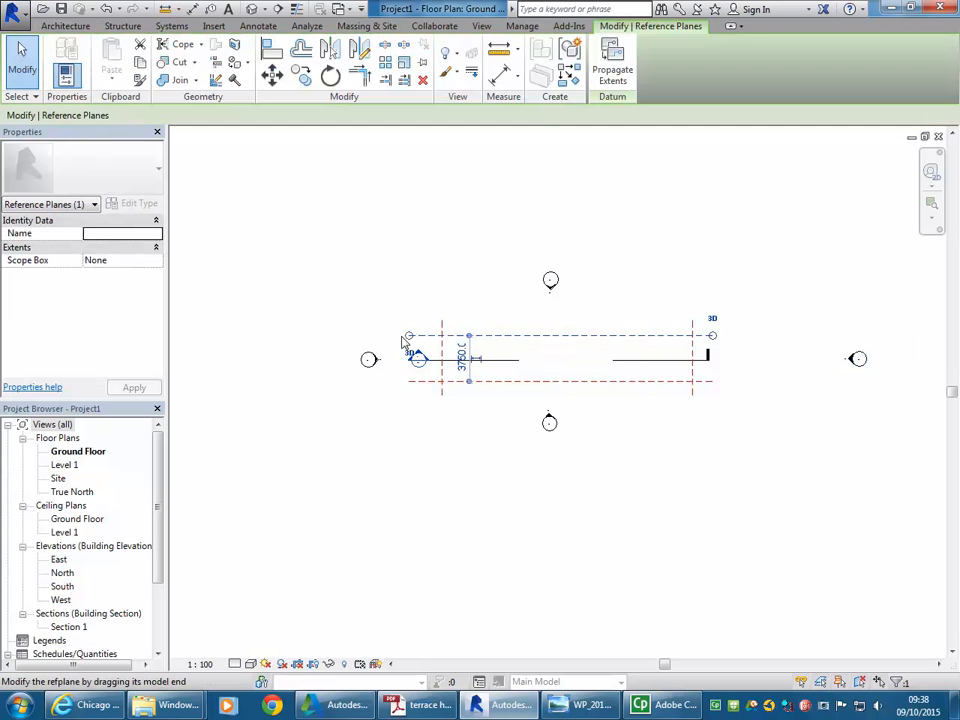
left_click_drag(401, 334, 409, 334)
left_click(798, 304)
left_click_drag(901, 411, 901, 411)
mouse_move(857, 359)
left_mouse_down()
mouse_move(741, 360)
mouse_move(751, 357)
left_mouse_up()
left_click(20, 52)
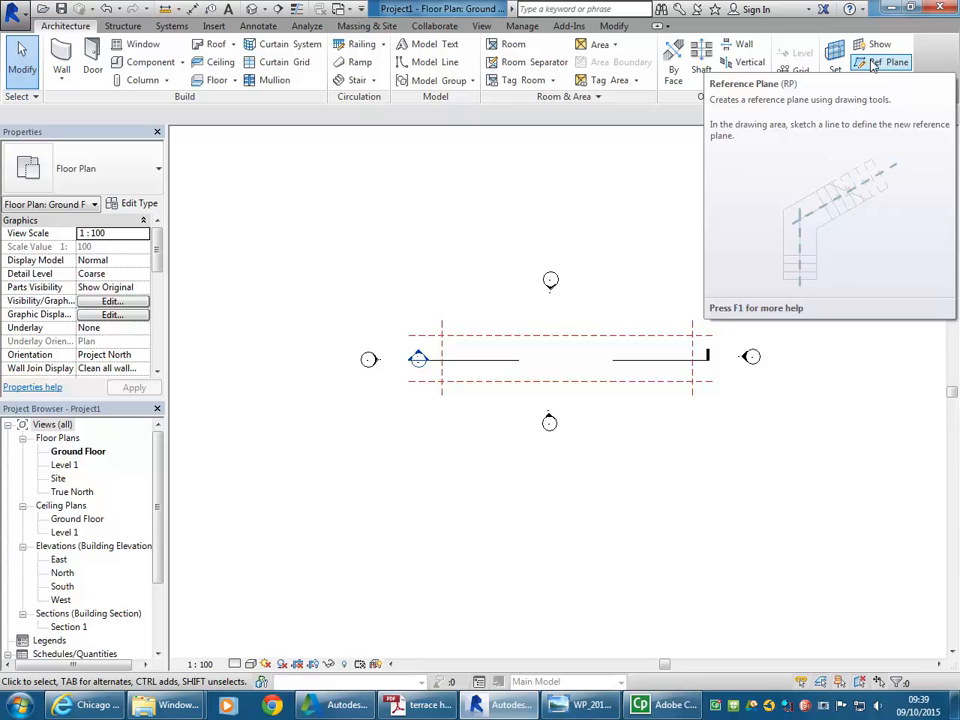
- Check the spacing between the vertical reference planes and review the site boundary in the PDF setup drawing
scroll(525, 302, "up", 1)
middle_click_drag(525, 302, 477, 345)
left_click(363, 362)
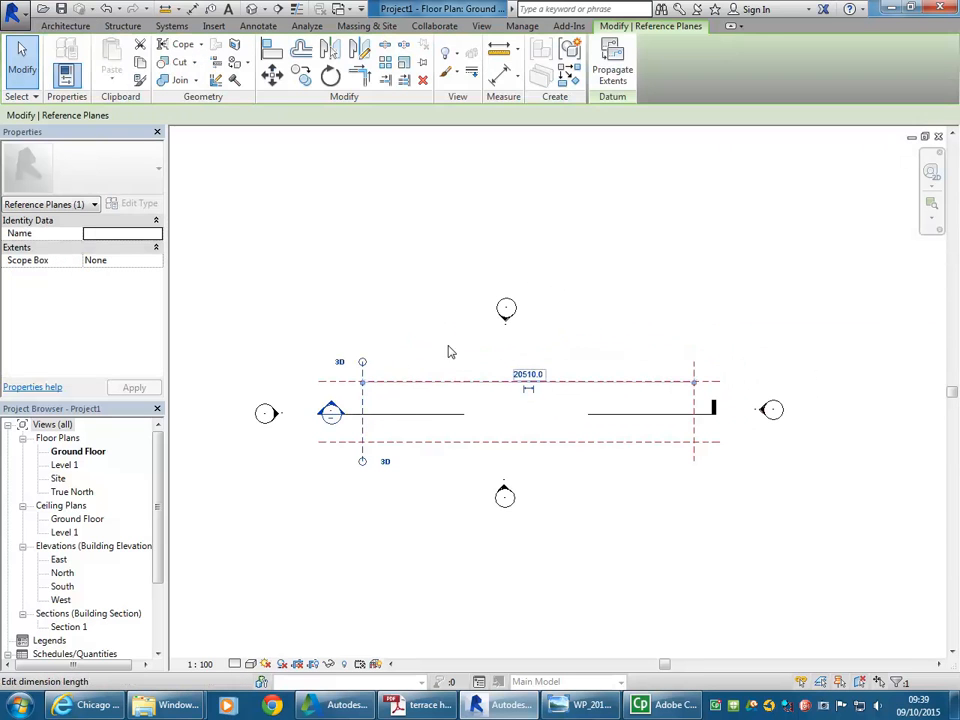
left_click(410, 344)
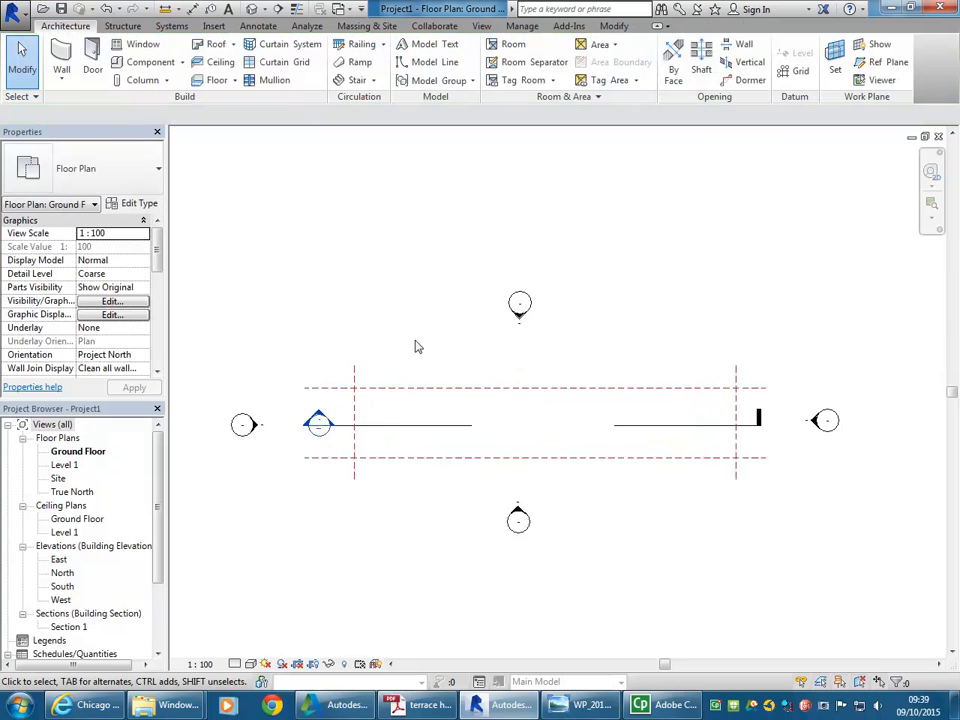
scroll(416, 345, "up", 1)
middle_click_drag(416, 345, 441, 341)
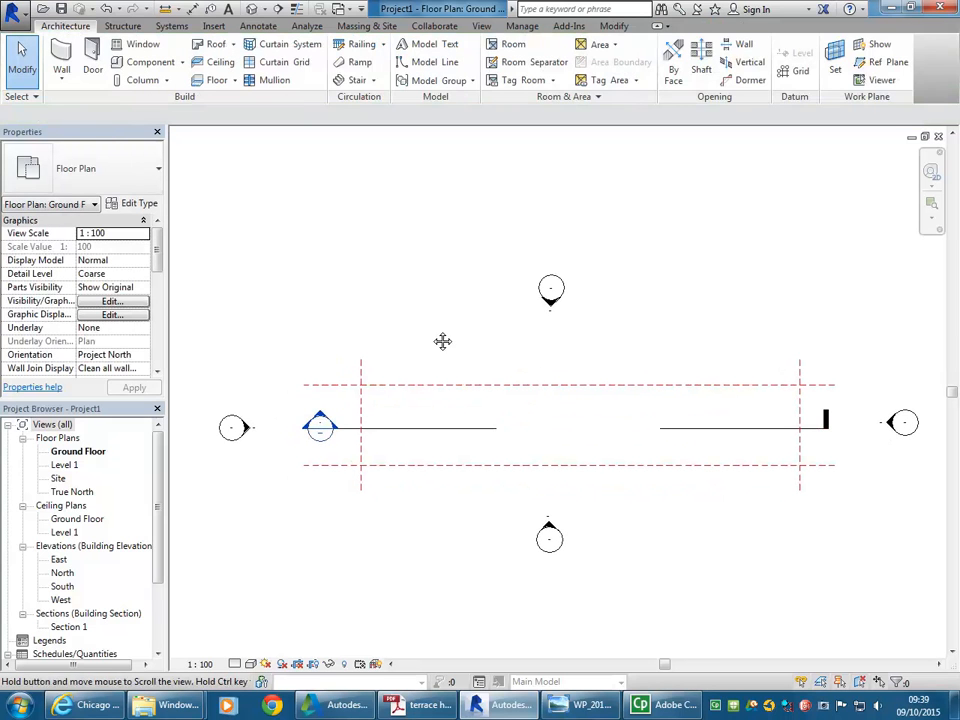
left_click(418, 707)
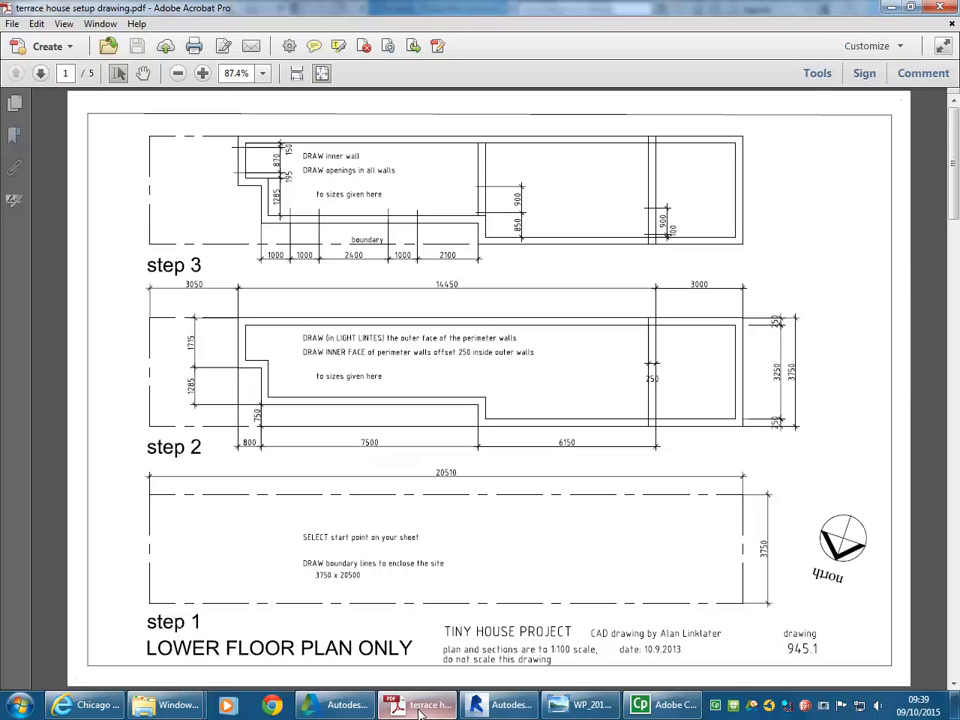
left_click(423, 708)
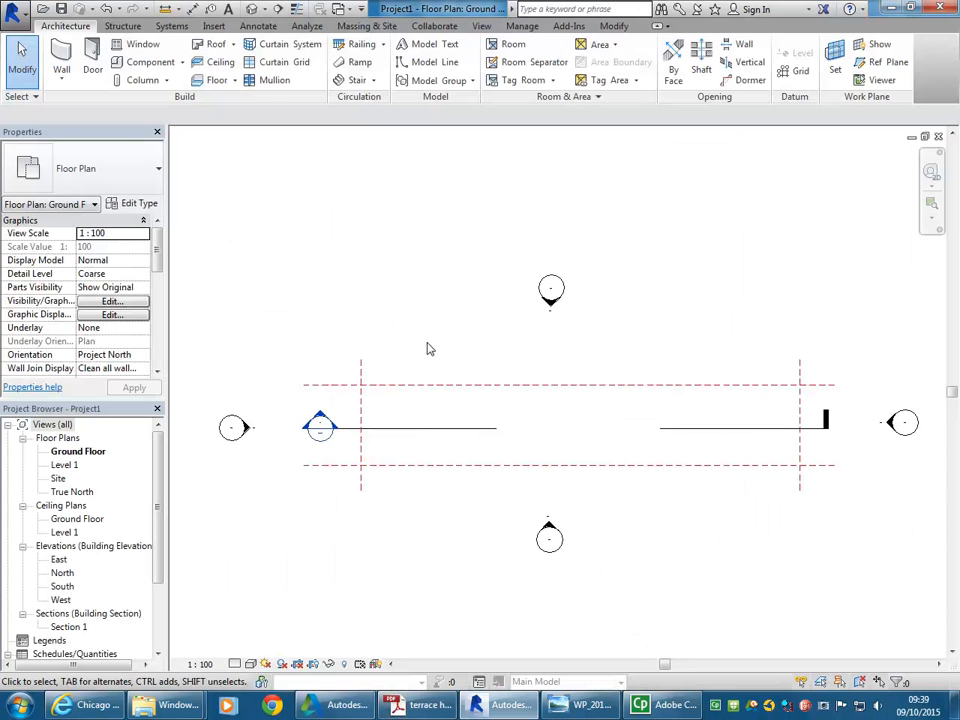
mouse_move(432, 275)
middle_mouse_down()
mouse_move(424, 264)
mouse_move(433, 279)
mouse_move(422, 273)
middle_mouse_up()
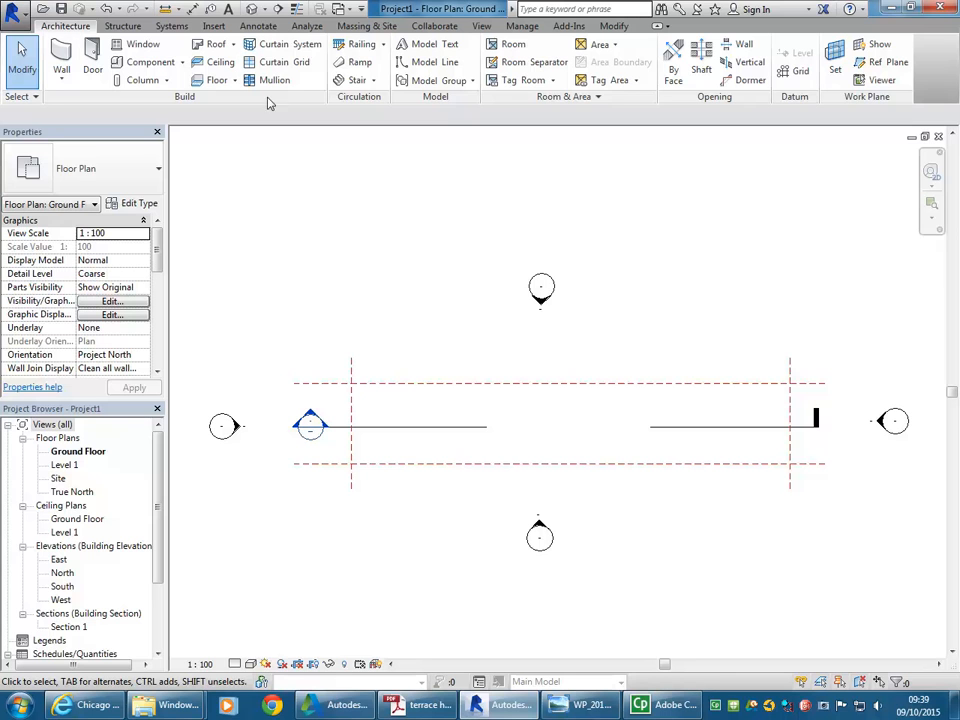
- Recheck the boundary in the PDF, and create a property line by sketching a closed 20510 x 3750 mm rectangle through the reference plane intersections
left_click(366, 26)
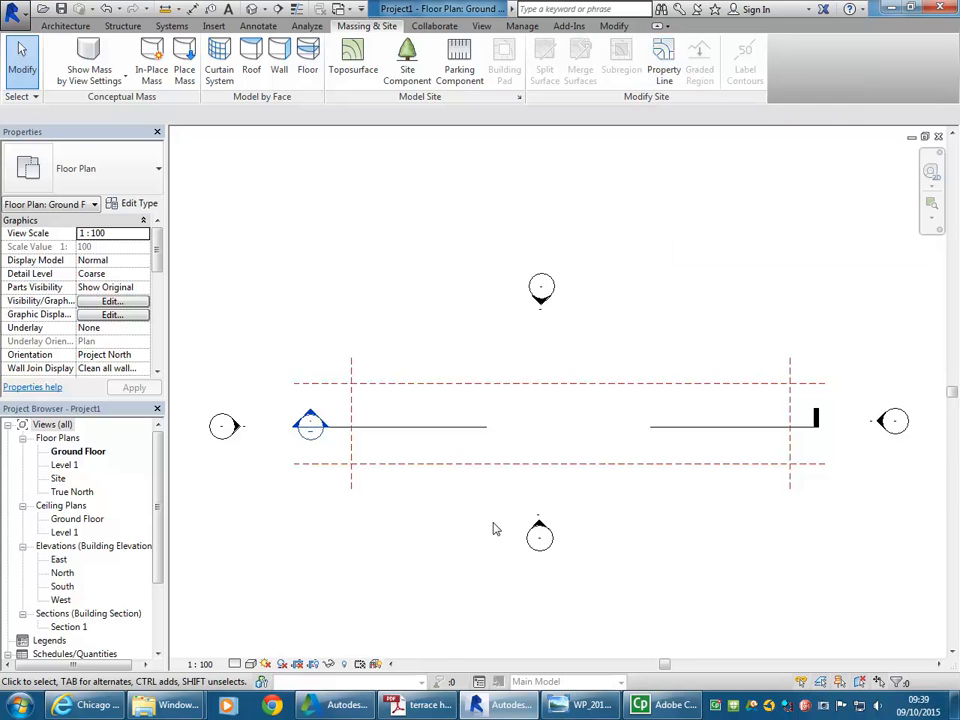
left_click(658, 68)
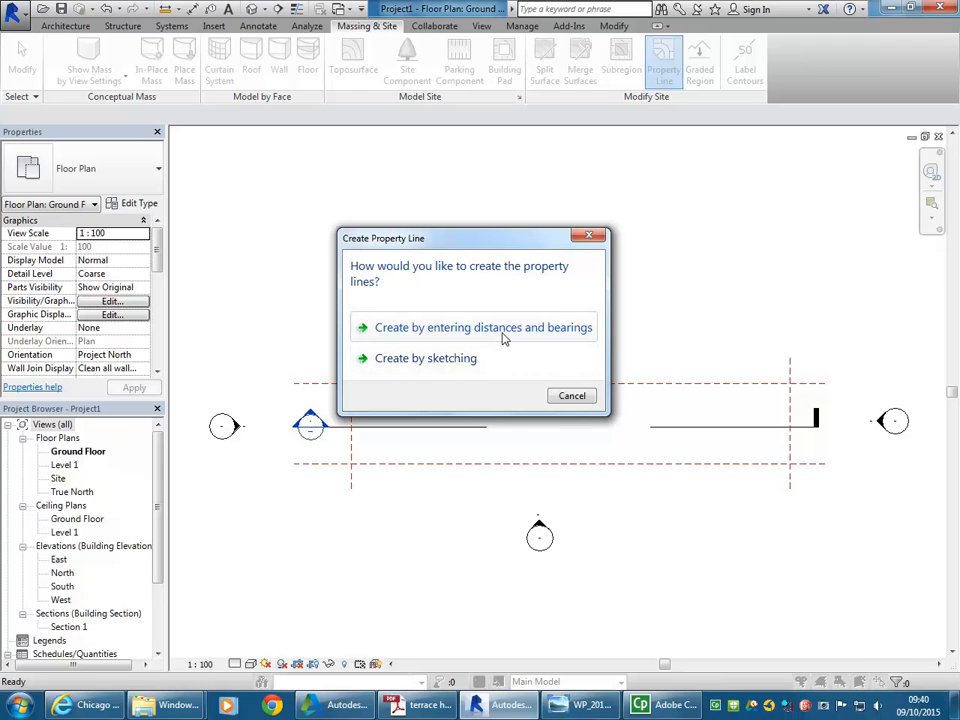
left_click(420, 705)
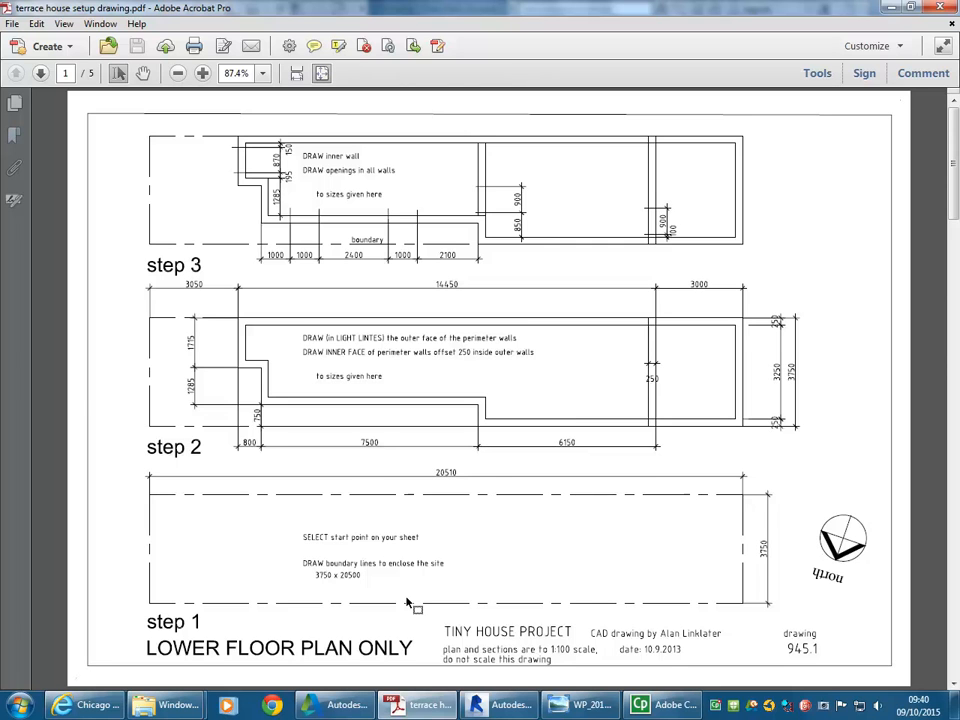
left_click(893, 9)
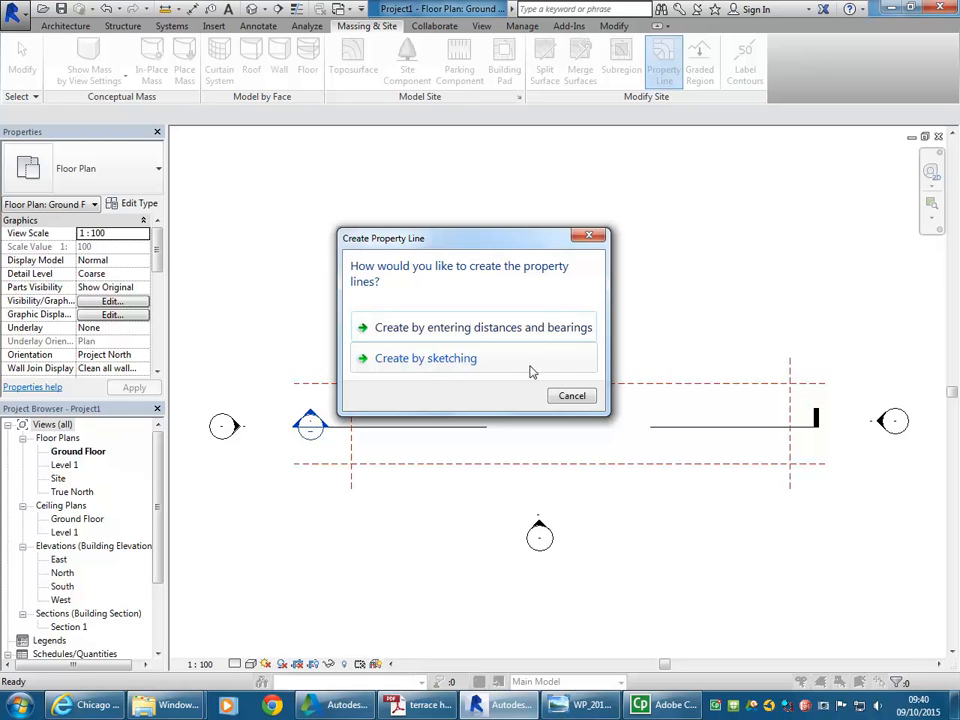
left_click(410, 360)
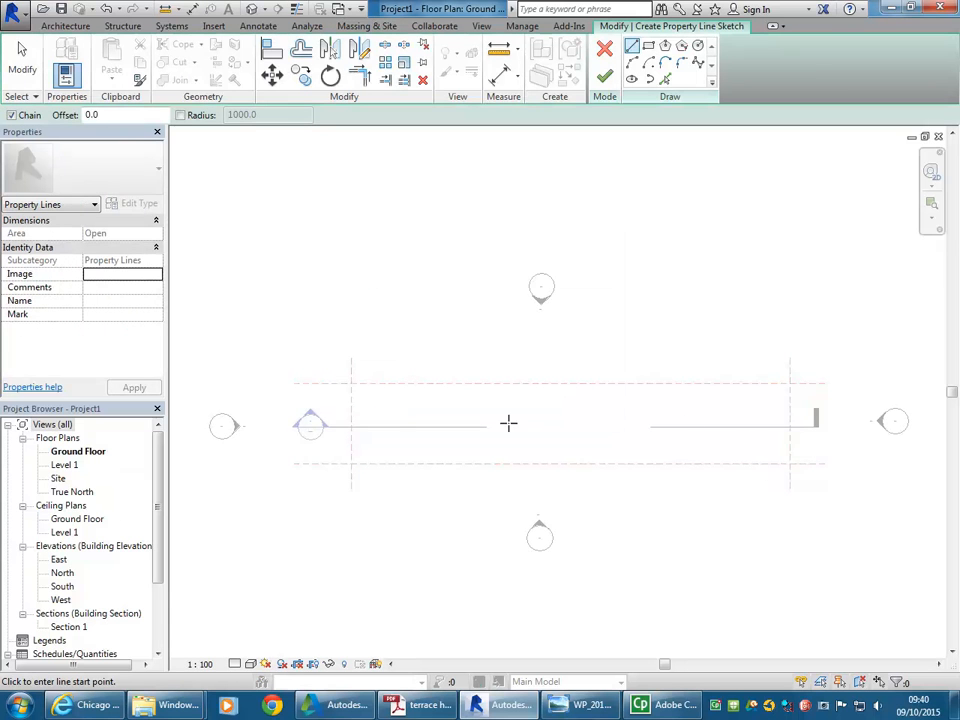
left_click(350, 383)
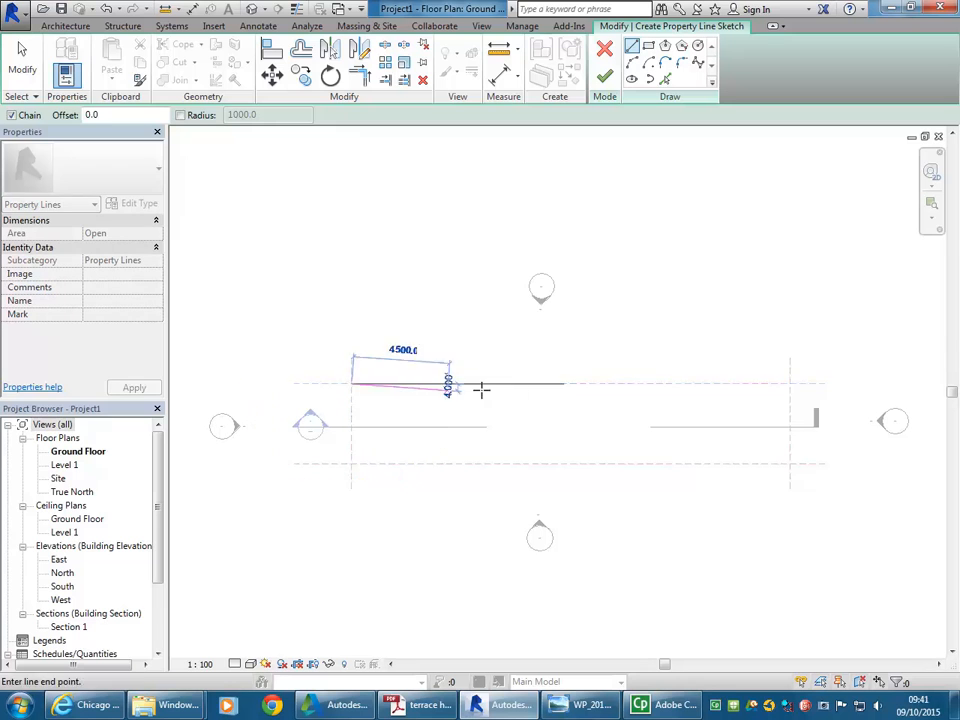
left_click(790, 383)
left_click(790, 463)
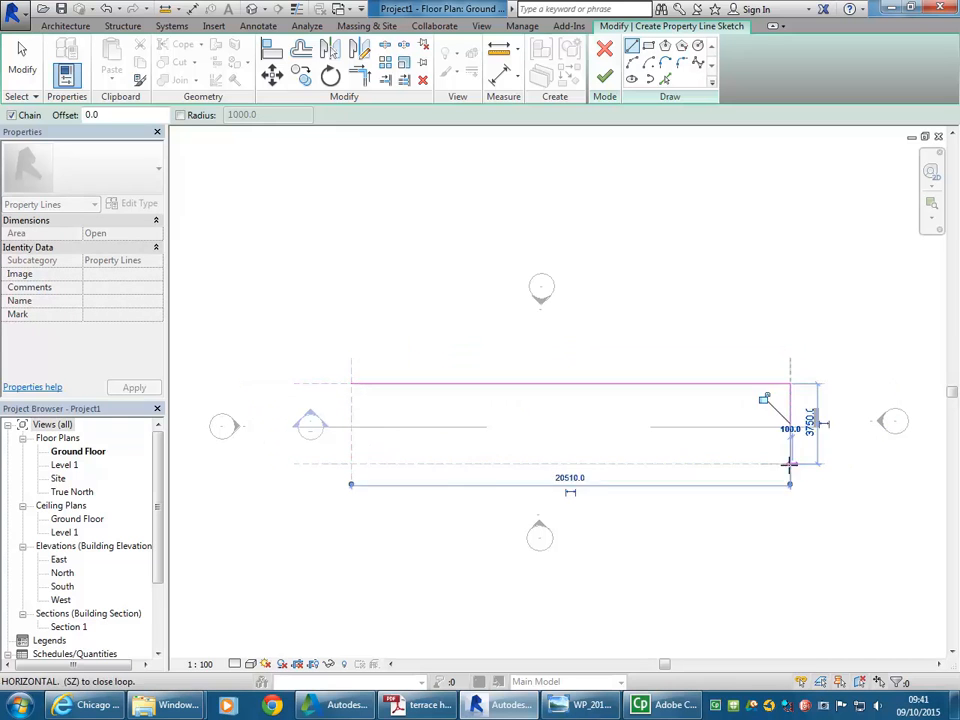
left_click(350, 463)
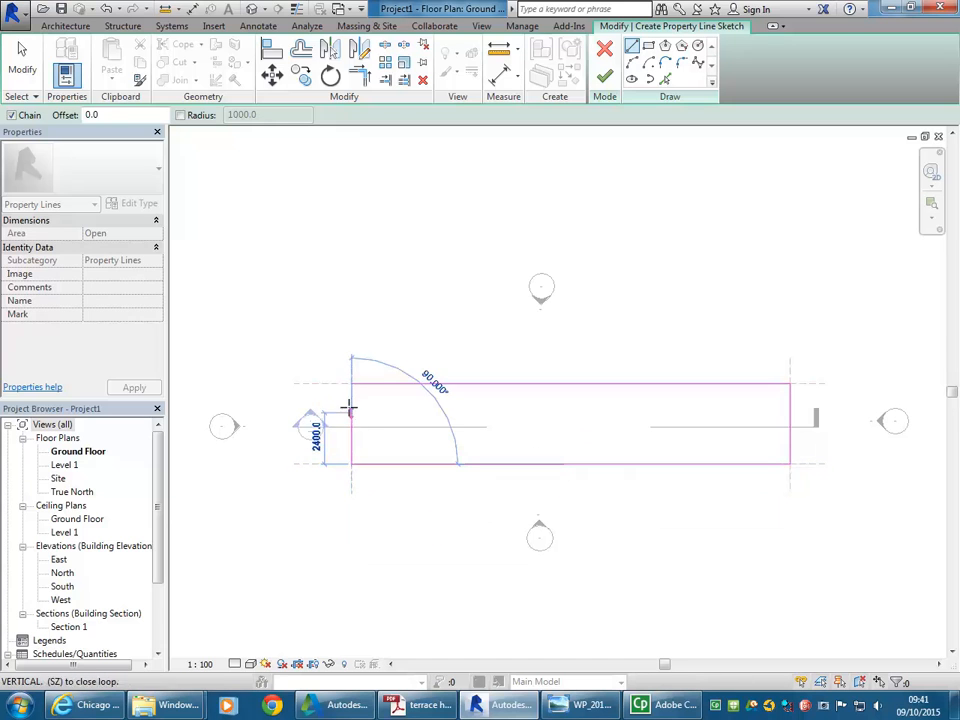
left_click(350, 383)
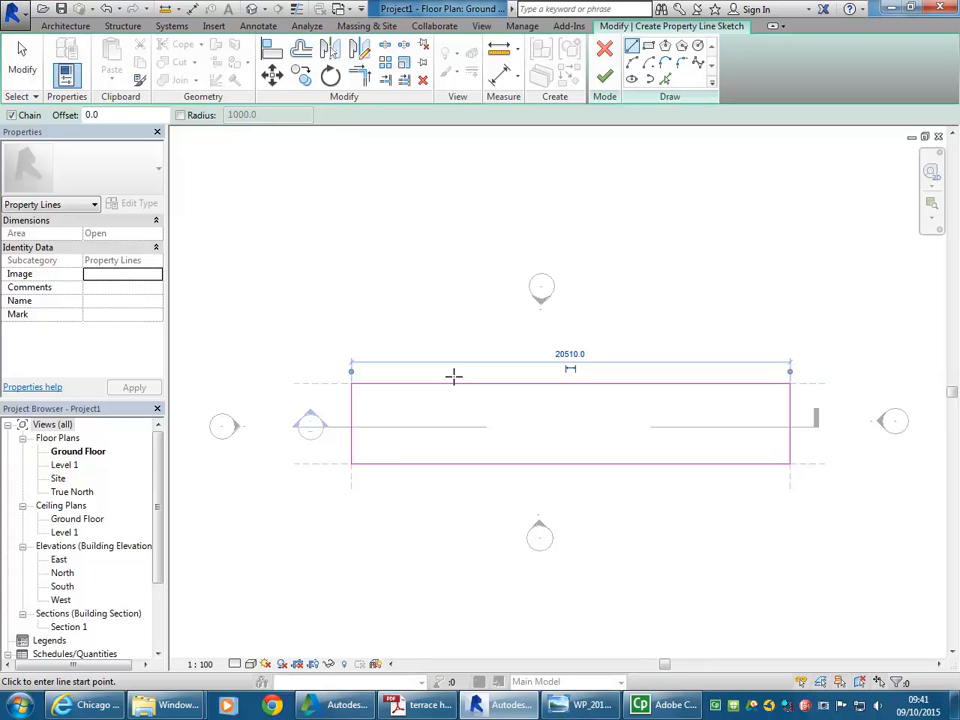
left_click(605, 80)
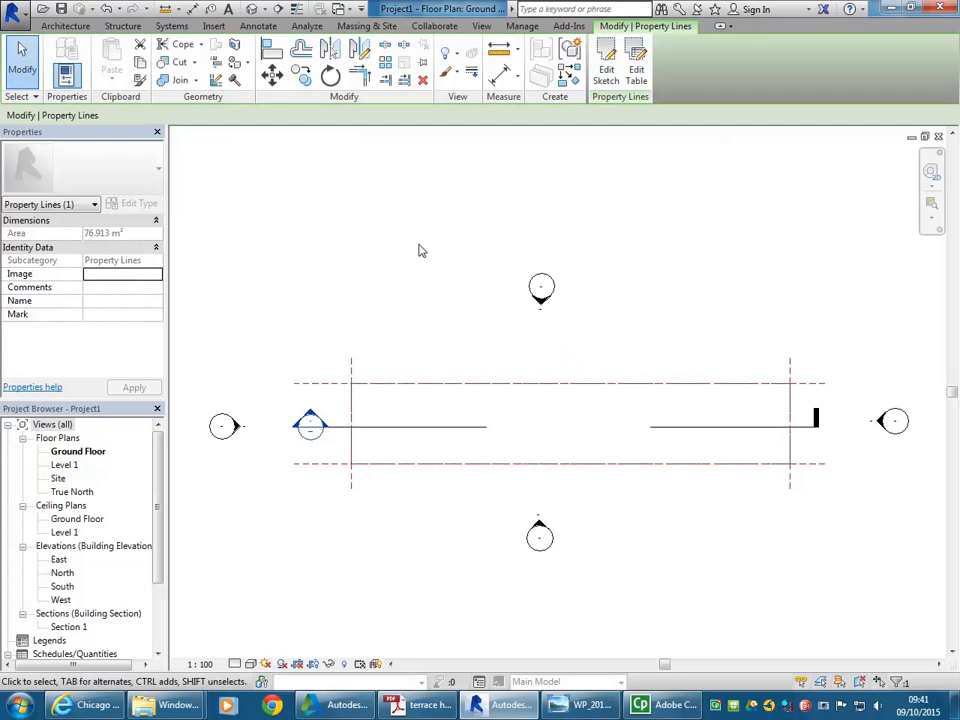
left_click(425, 275)
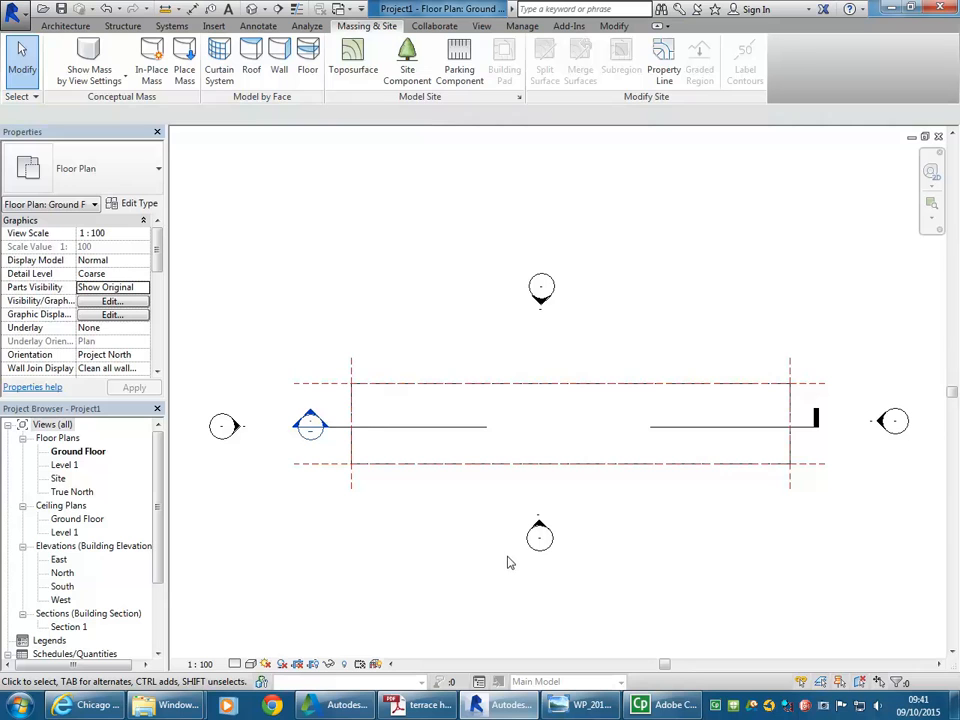